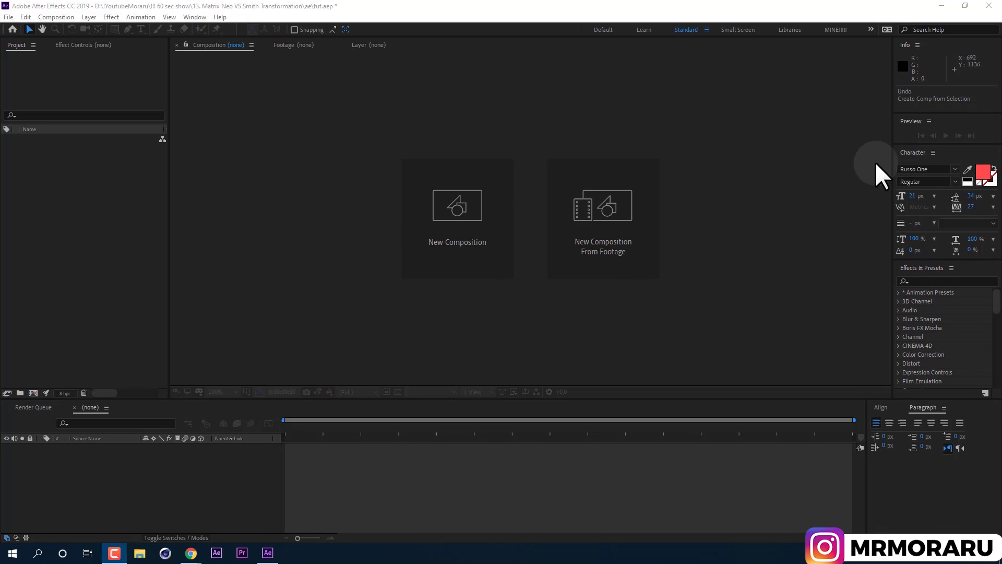
- Import hand alpha.mov from the upload folder as the project's first footage item
click(193, 17)
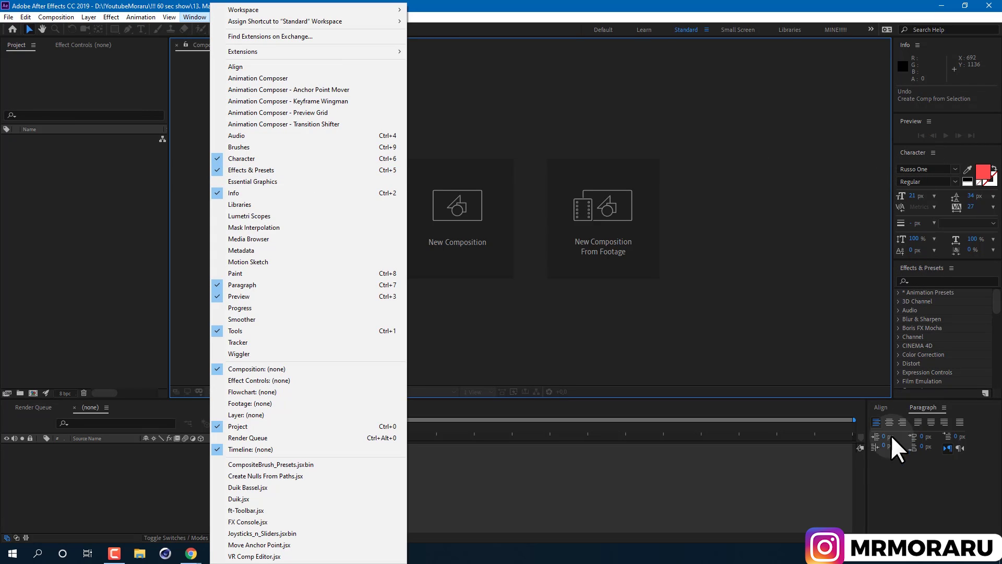
click(133, 202)
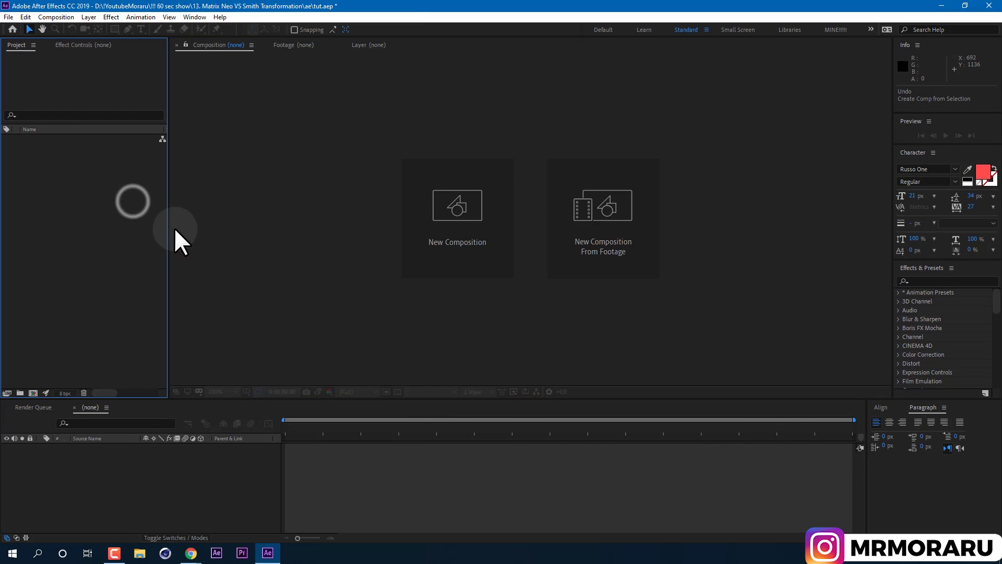
click(9, 16)
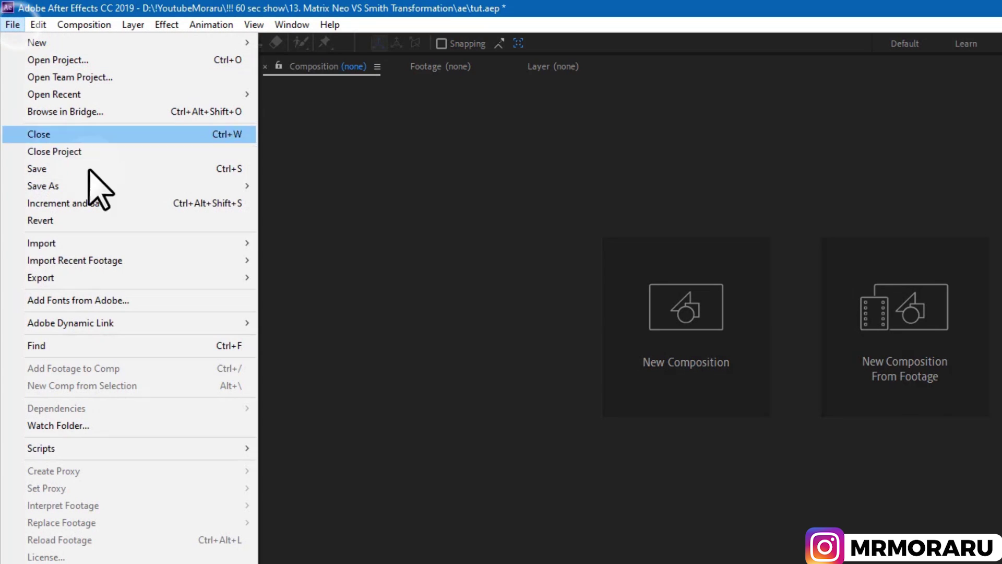
mouse_move(194, 245)
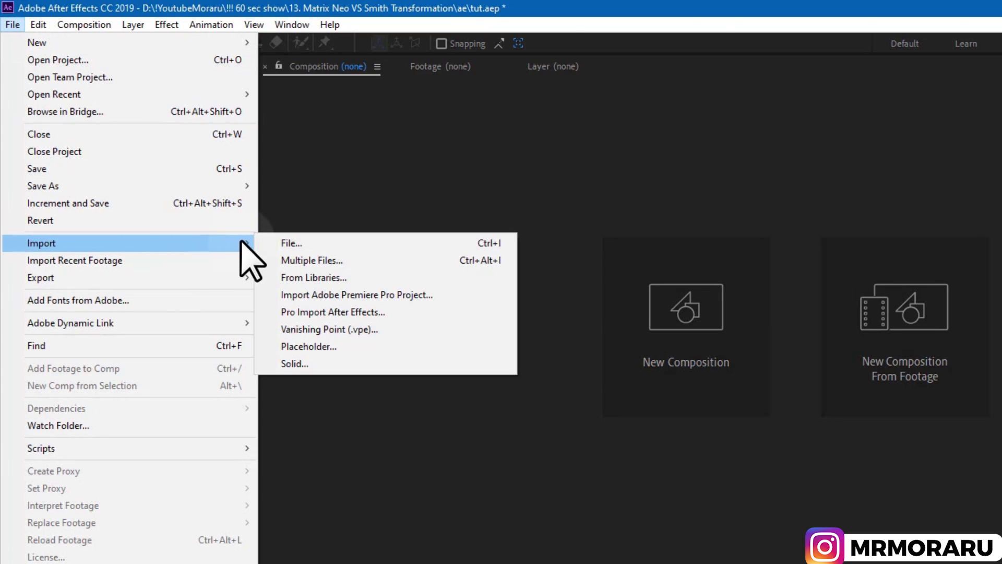
click(264, 243)
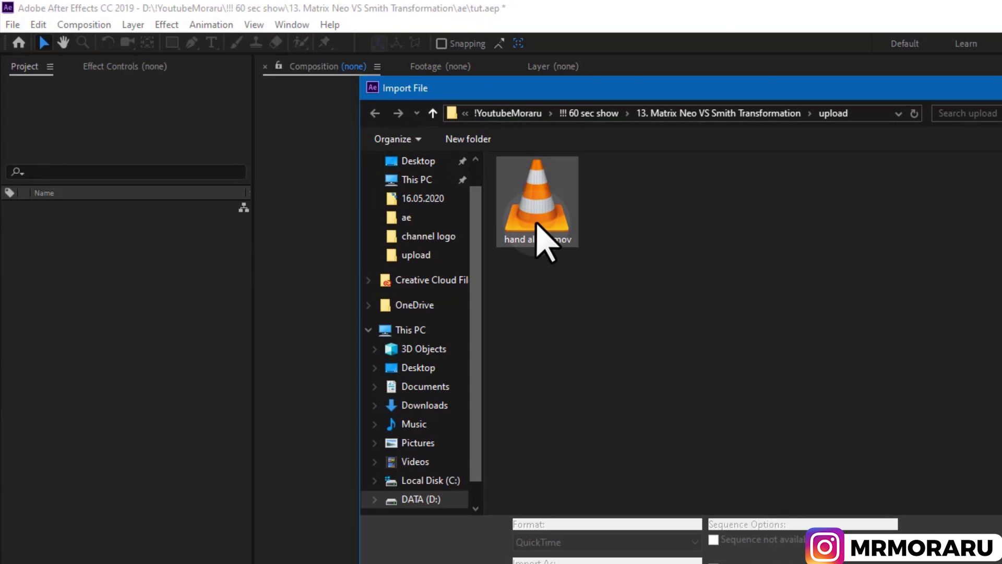
click(538, 224)
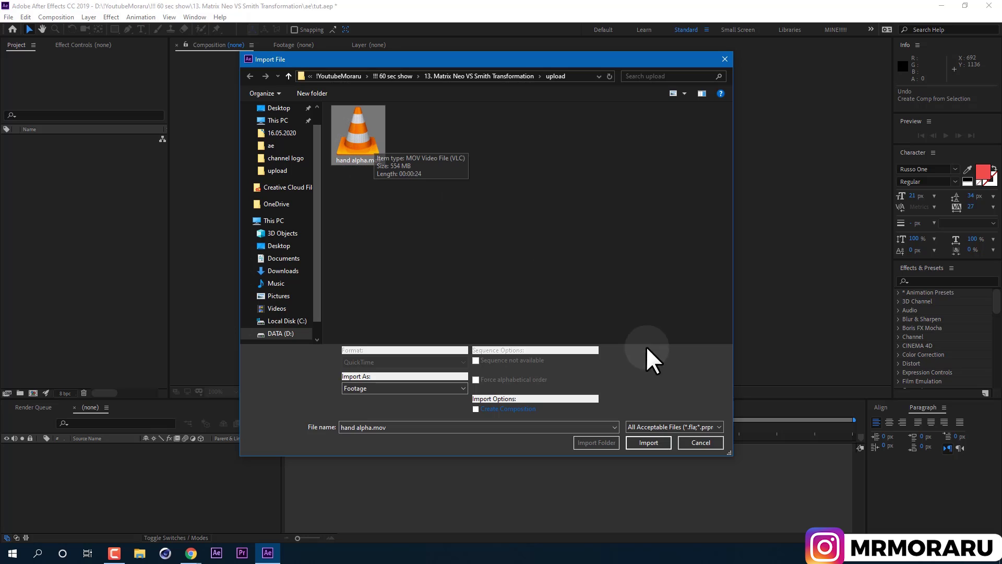
click(655, 445)
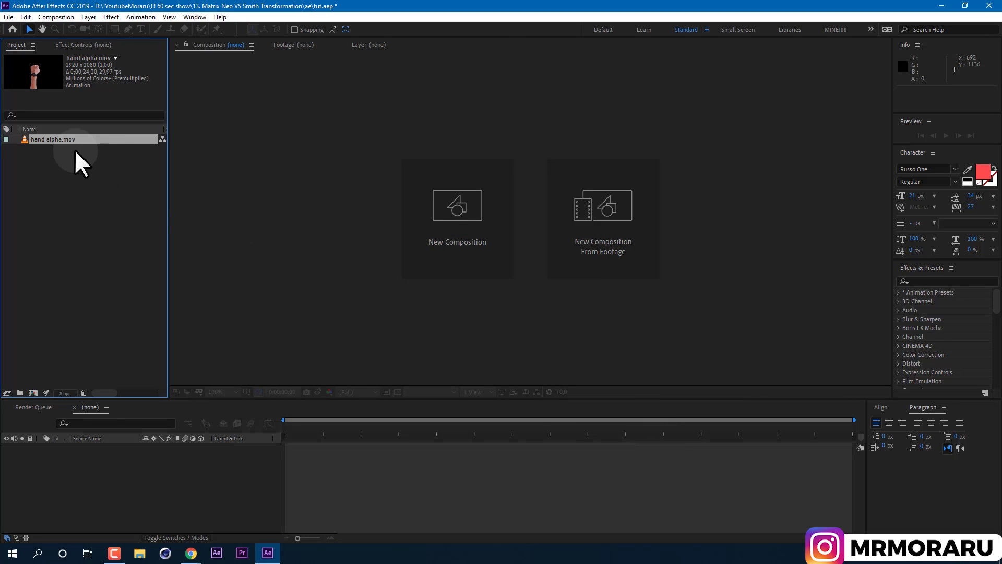
- Create the hand alpha composition from hand alpha.mov and scrub through the clip
drag(76, 139, 327, 345)
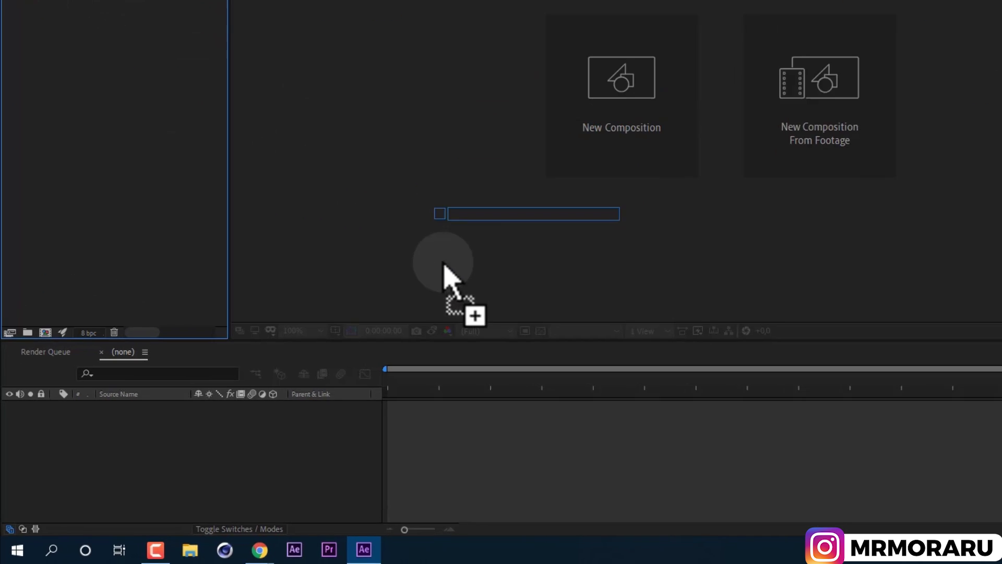
drag(444, 263, 50, 311)
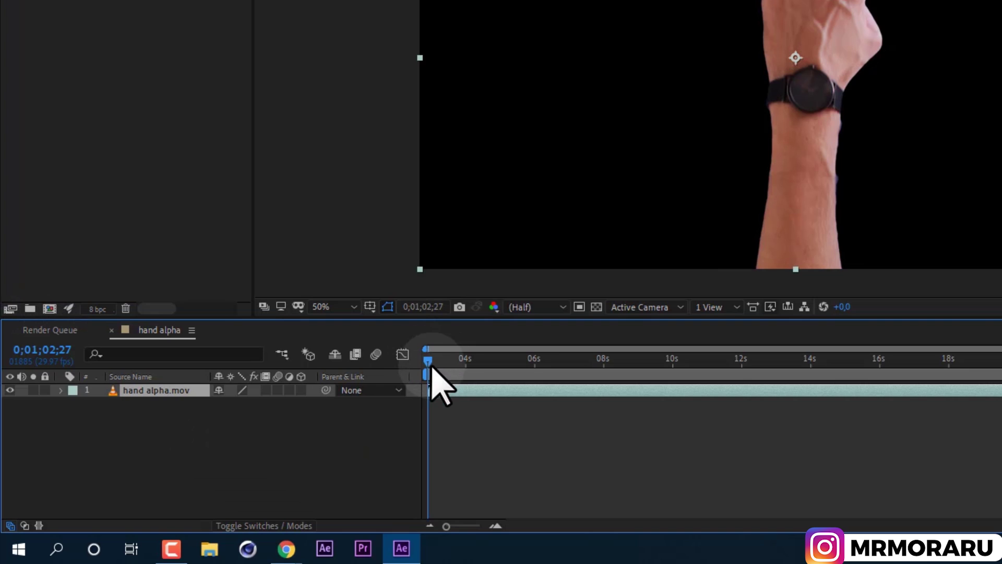
click(433, 364)
drag(434, 364, 545, 381)
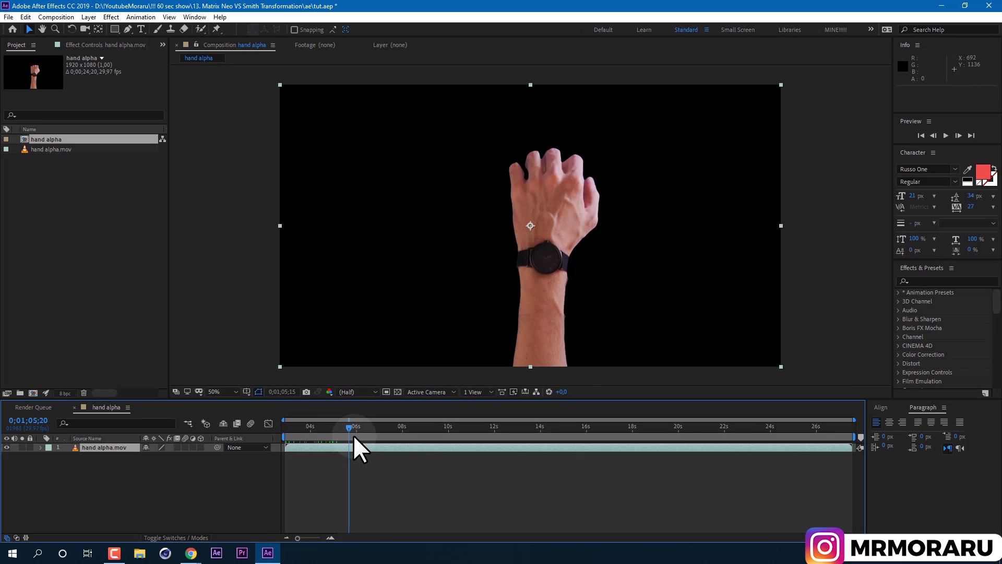
drag(365, 440, 528, 490)
- Preview the hand frames over the transparency grid, then return the background to black
click(398, 392)
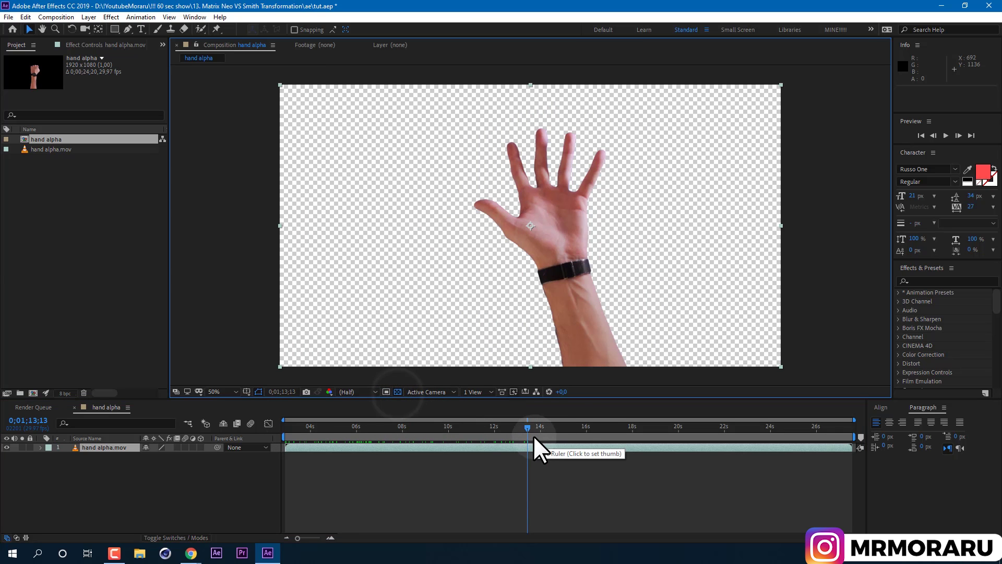
drag(540, 426, 328, 487)
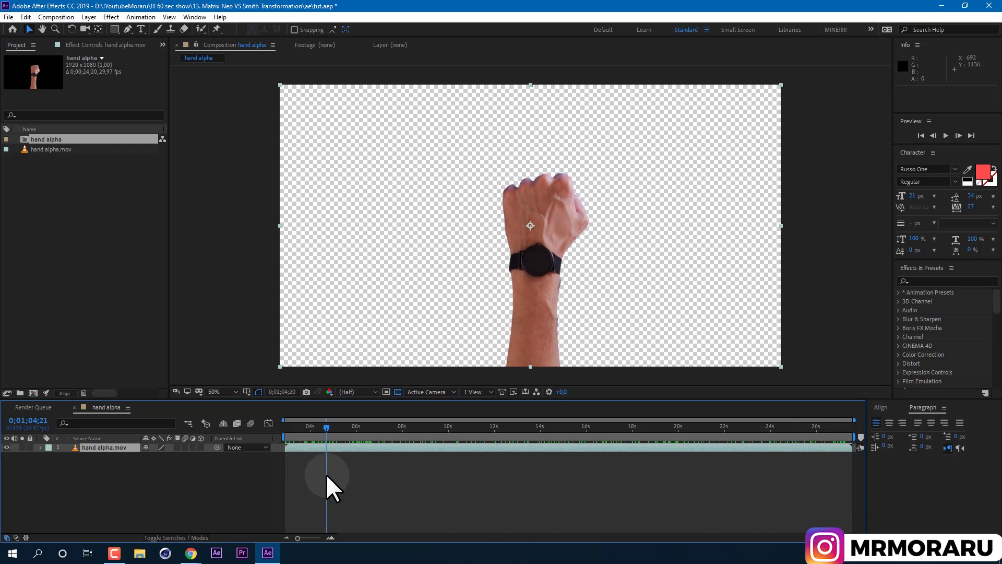
click(397, 392)
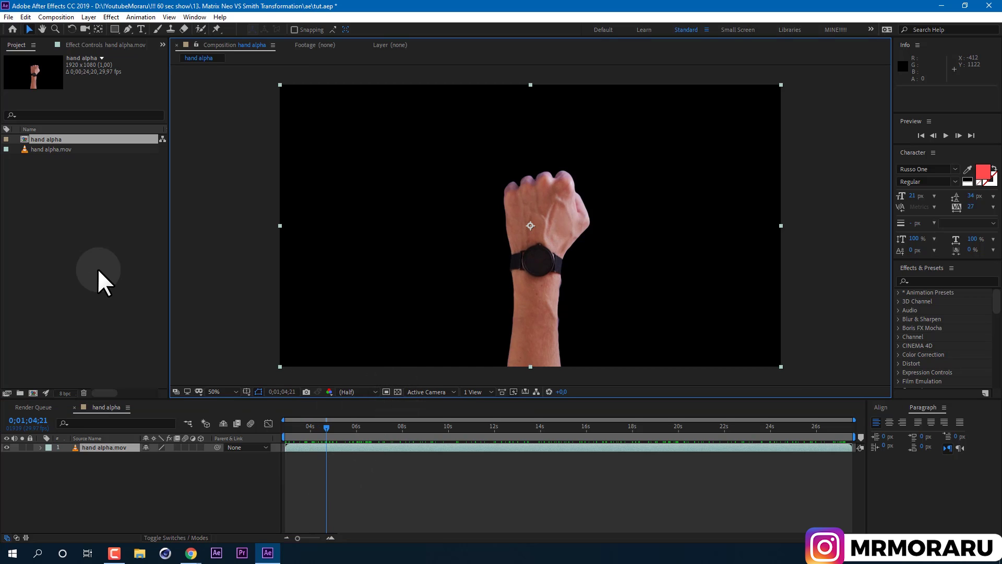
- Apply the Tint effect to the hand alpha.mov layer to make it black and white
click(954, 281)
text(matte)
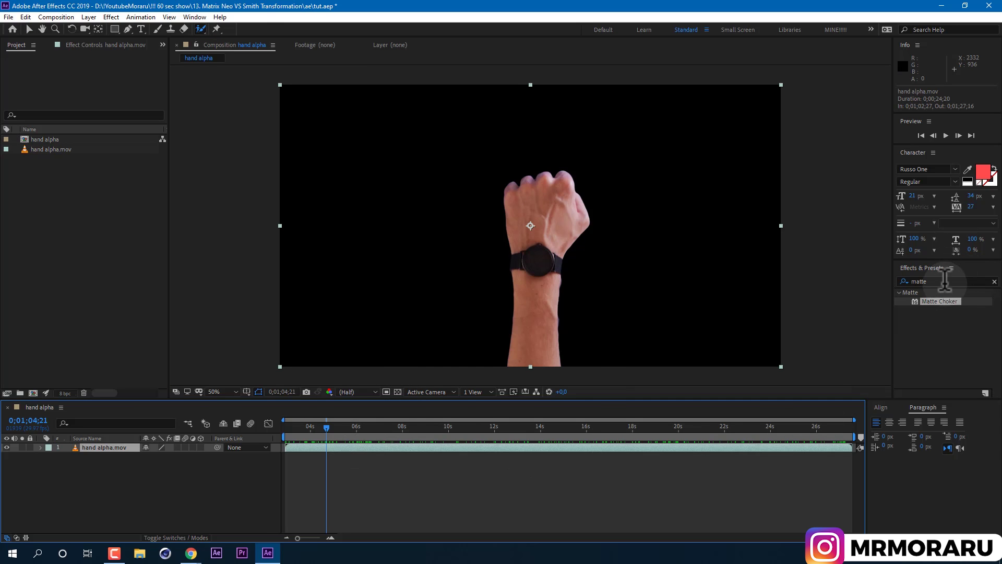
double_click(945, 280)
text(tint)
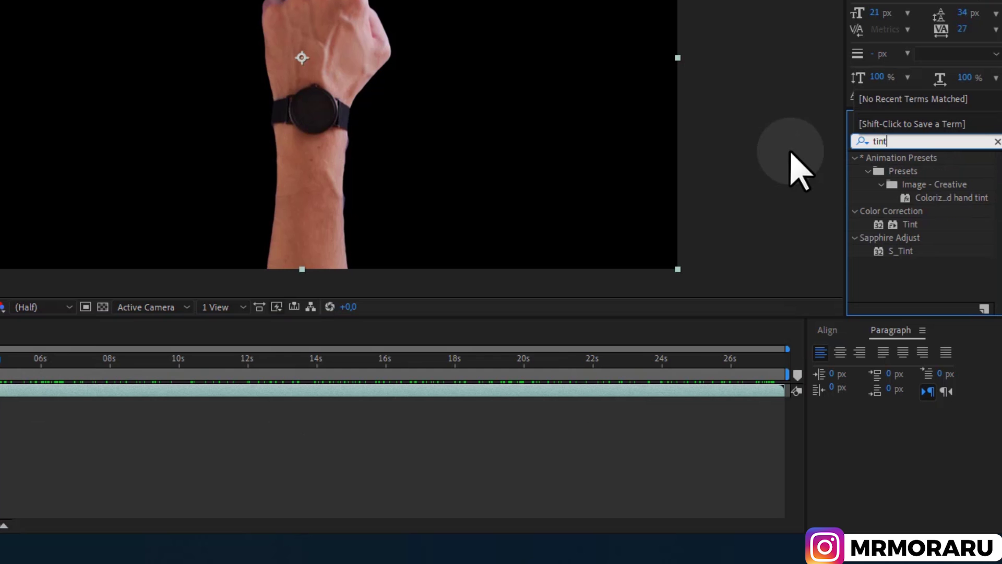
drag(910, 225, 446, 401)
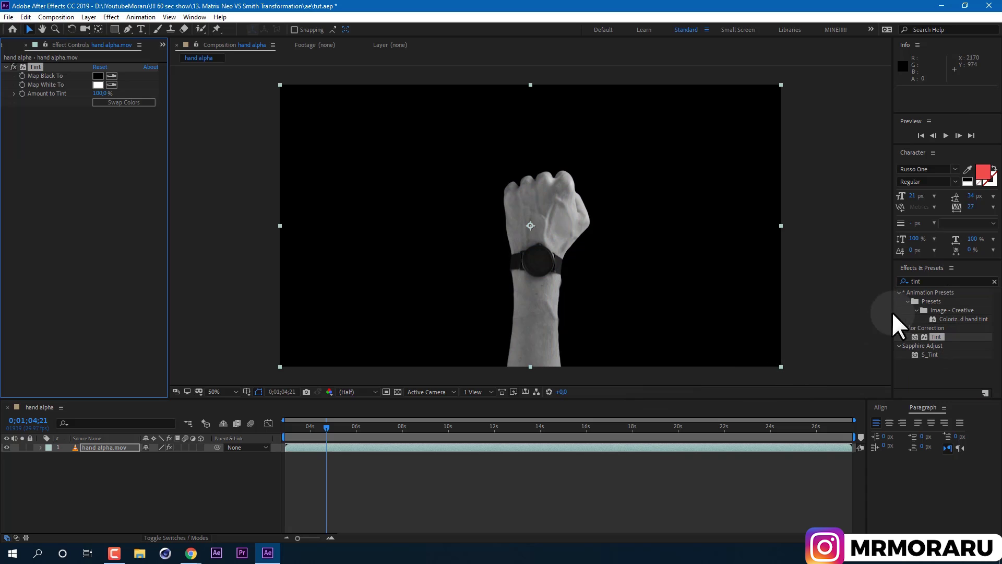
- Add Curves to the hand layer and pull the curve down-right to darken it
click(914, 282)
text(c)
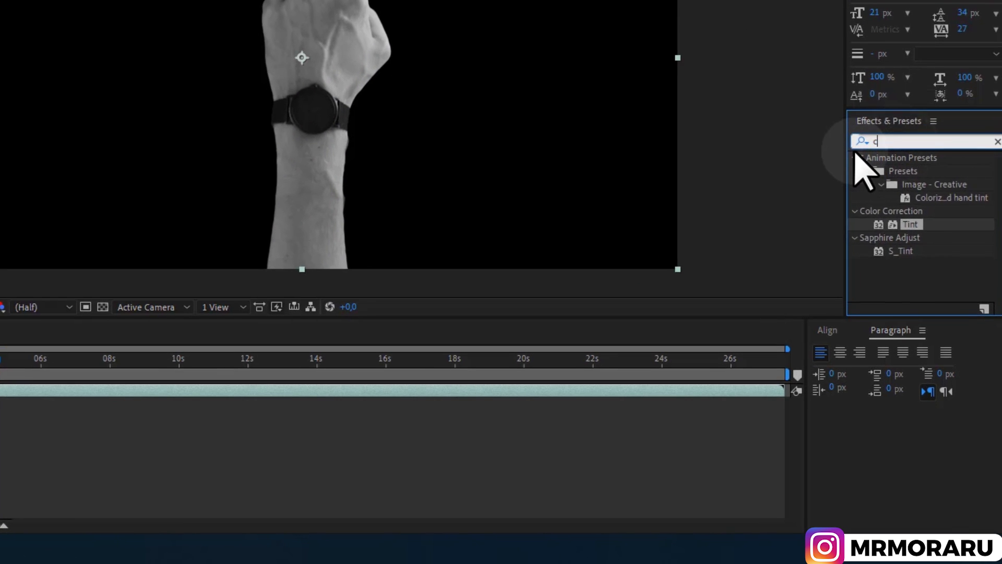
text(urves)
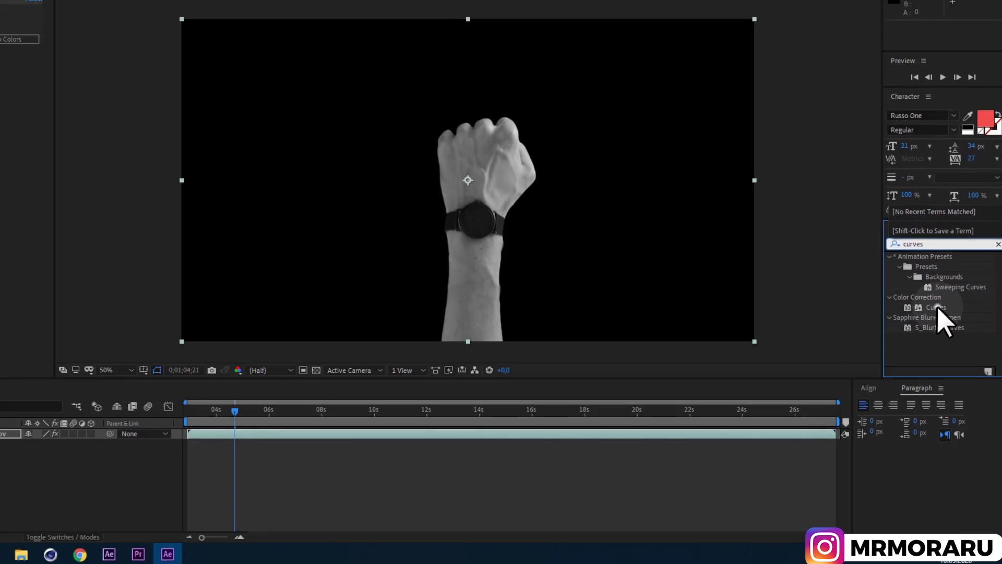
drag(915, 224, 0, 142)
drag(79, 269, 79, 269)
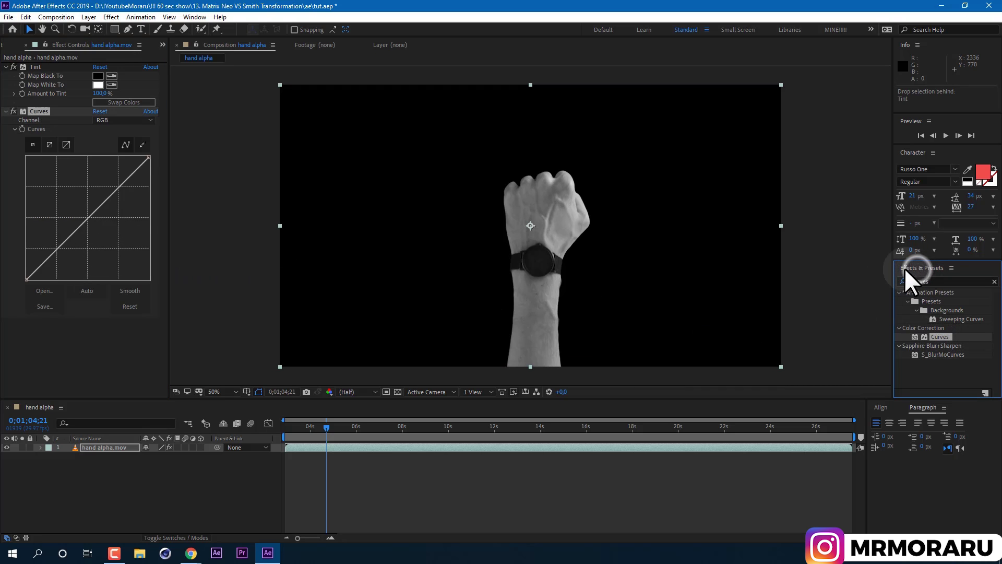
click(194, 17)
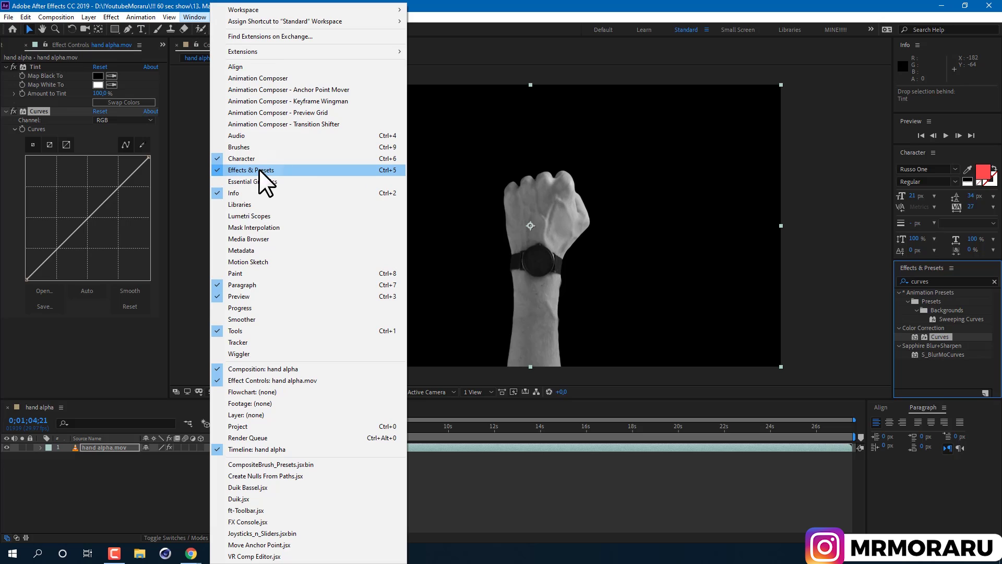
click(39, 112)
drag(90, 215, 115, 248)
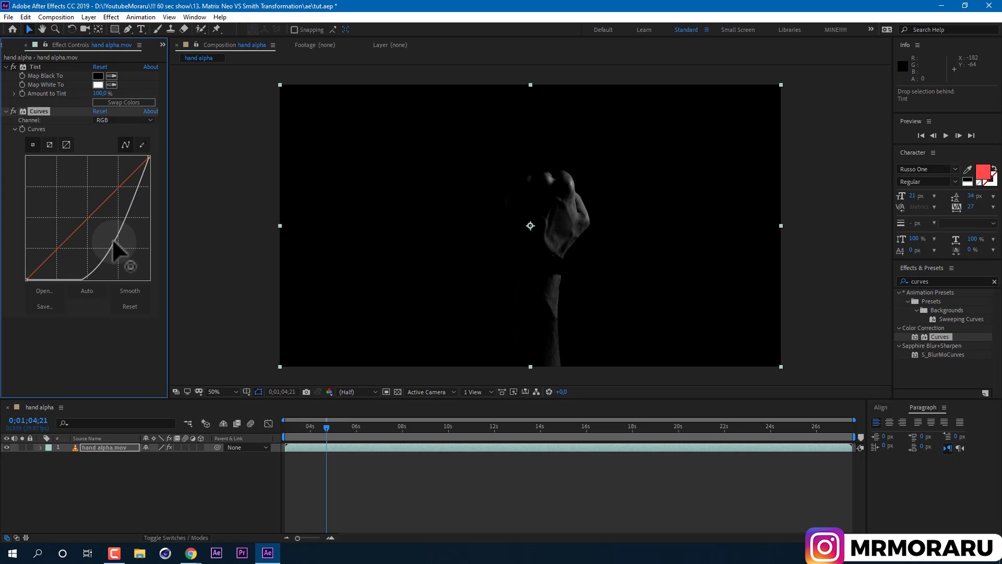
click(541, 236)
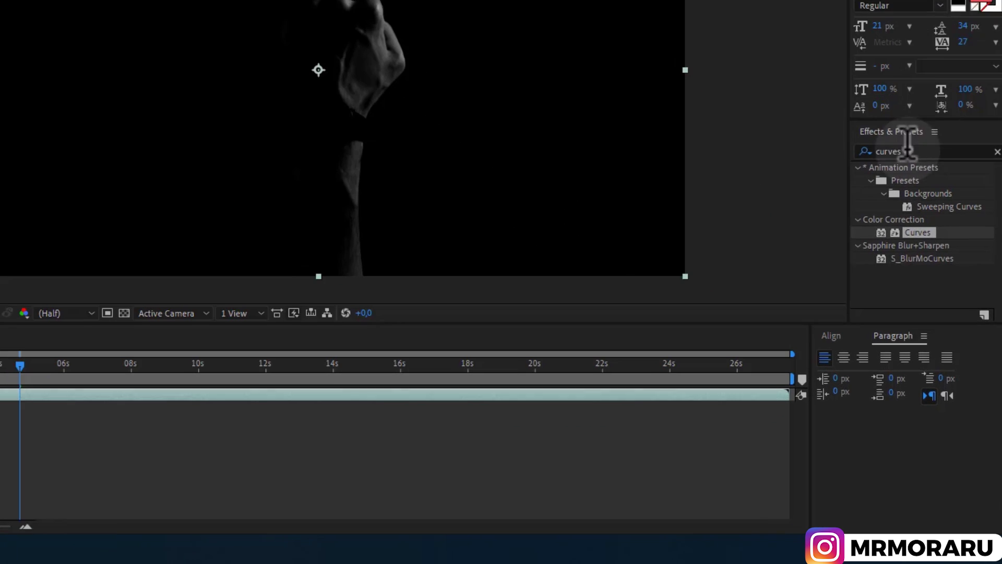
- Apply Turbulent Displace to the hand layer with an Amount of 234
click(933, 281)
text(turb)
drag(934, 171, 109, 358)
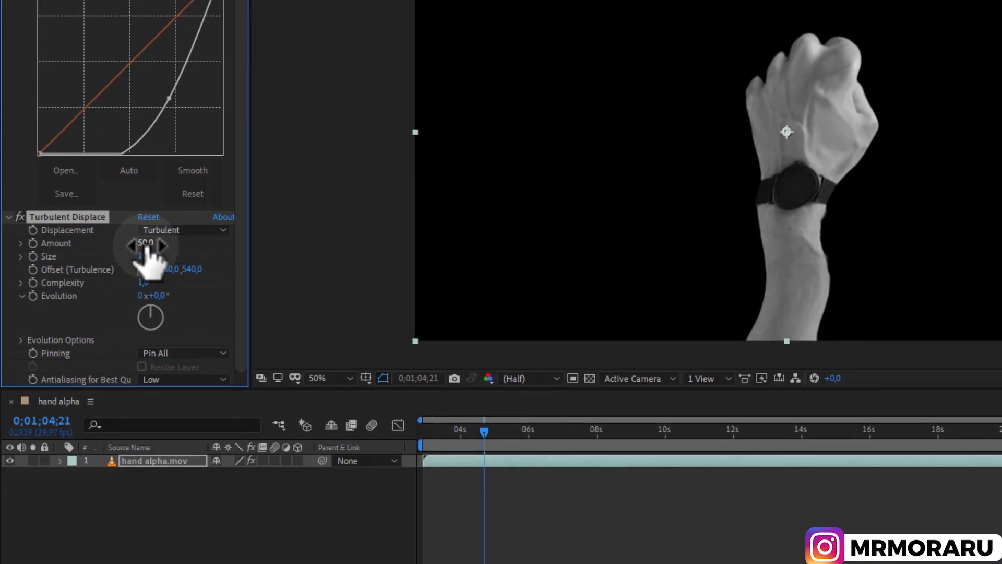
click(98, 301)
text(5)
key(Return)
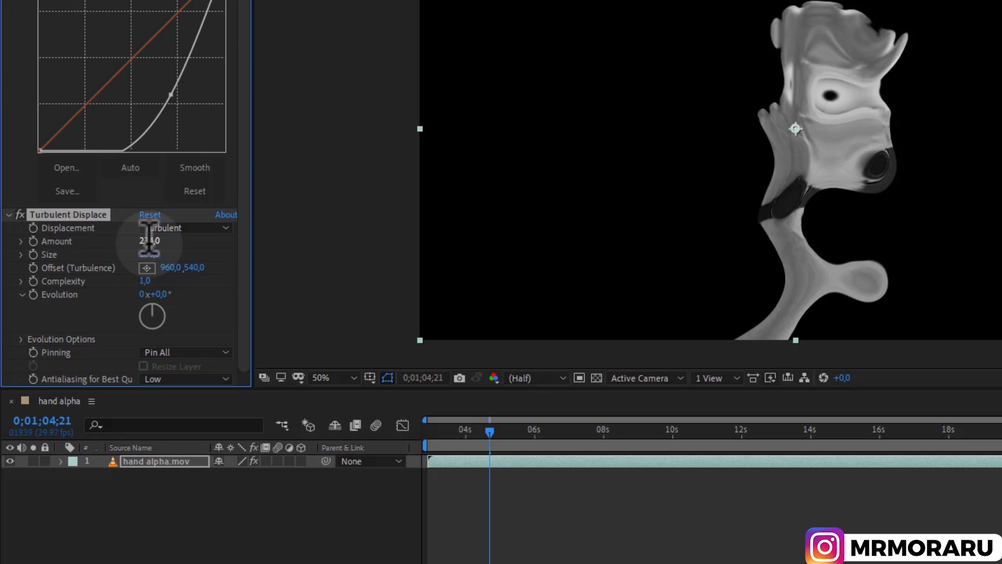
- Set Turbulent Displace Size to 16 and start an expression on Evolution
drag(152, 254, 121, 252)
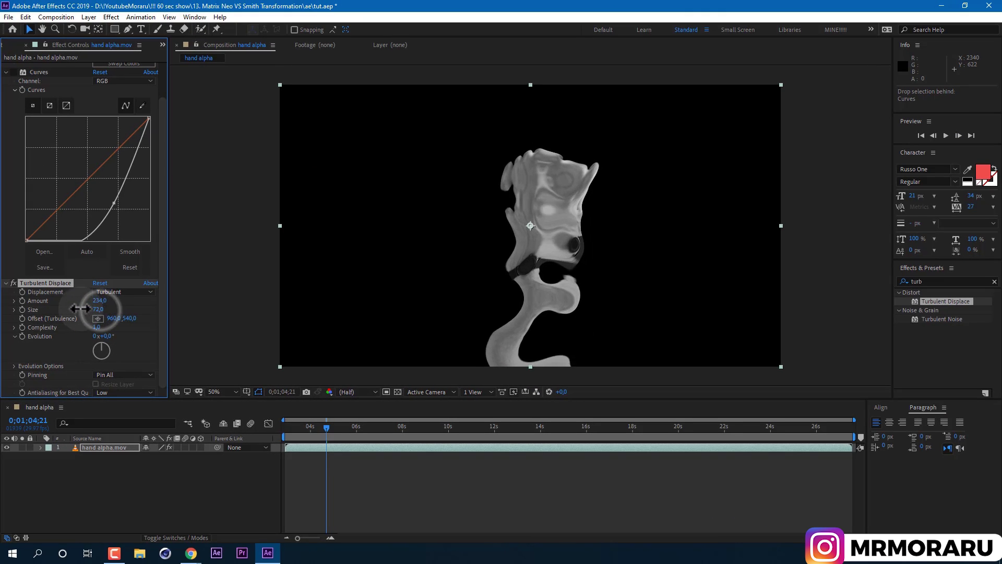
drag(80, 308, 52, 309)
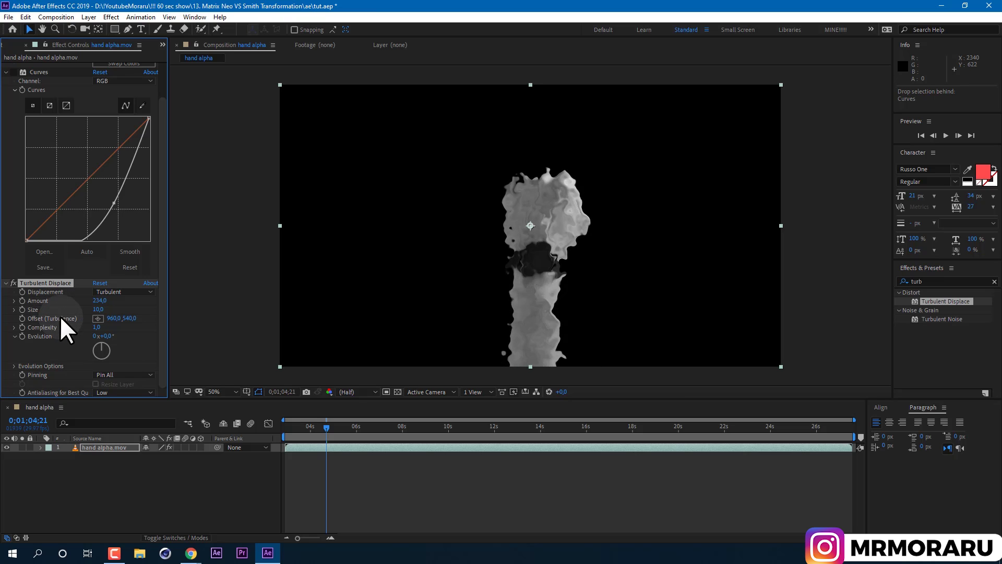
drag(95, 309, 99, 308)
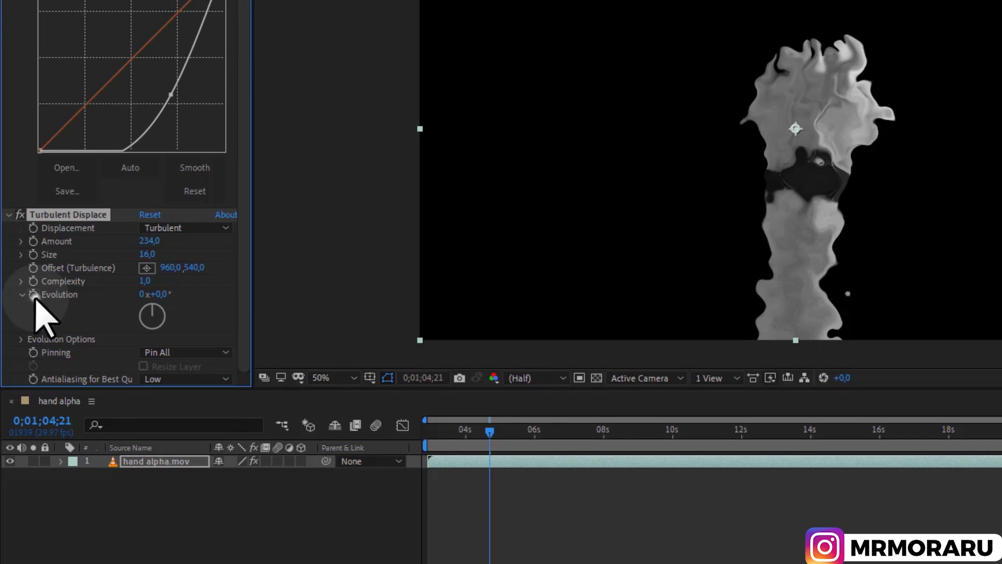
alt+click(33, 294)
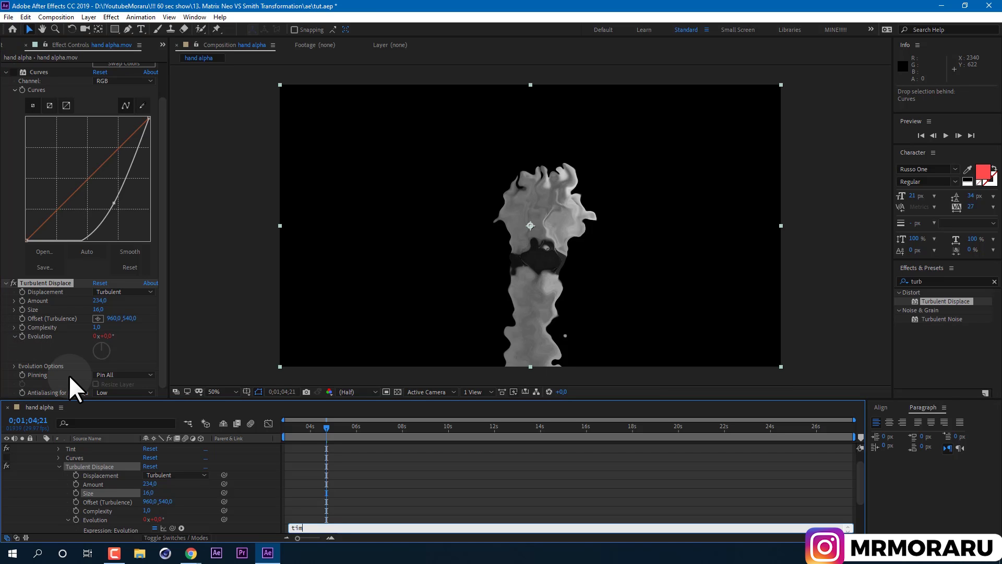
- Enter time*150 as the Evolution expression and collapse the layer properties
text(time)
text(()
key(KP_Enter)
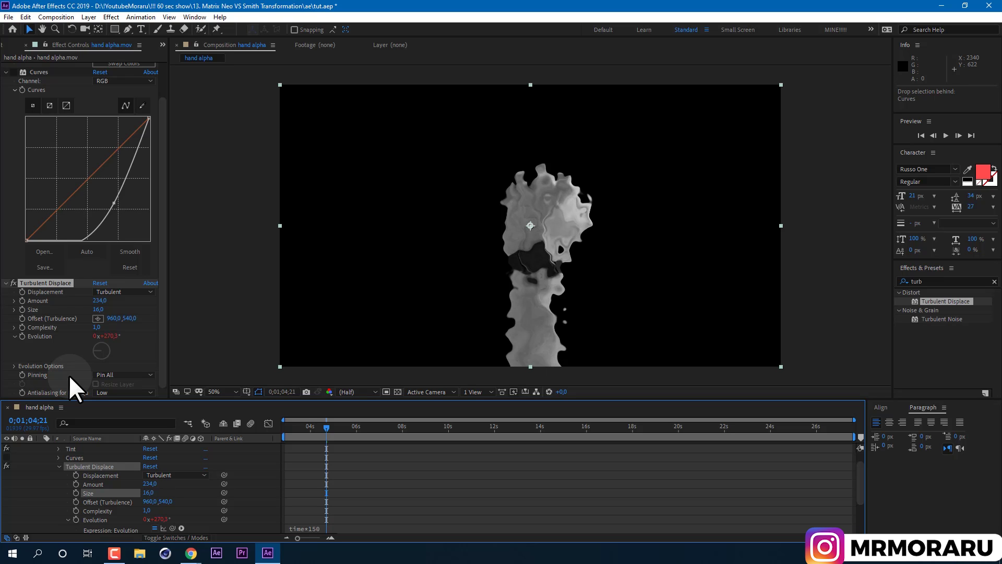
scroll(47, 469, up, 3)
click(41, 448)
- Scrub the timeline to preview the evolving liquid distortion
click(334, 493)
drag(287, 423, 352, 442)
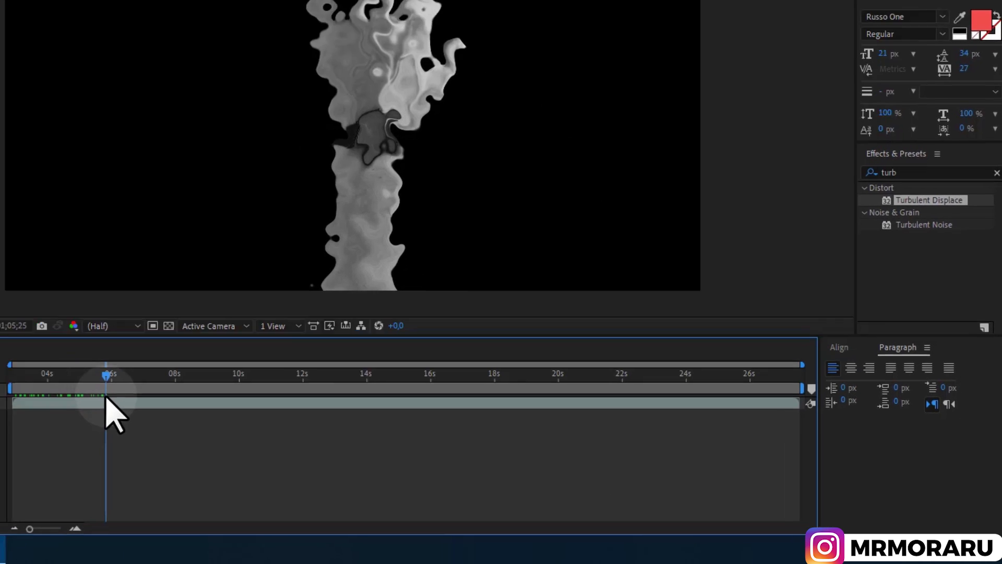
drag(106, 396, 226, 396)
click(882, 172)
- Apply CC Blobbylize to the hand layer and lower its Softness to 5
text(blo)
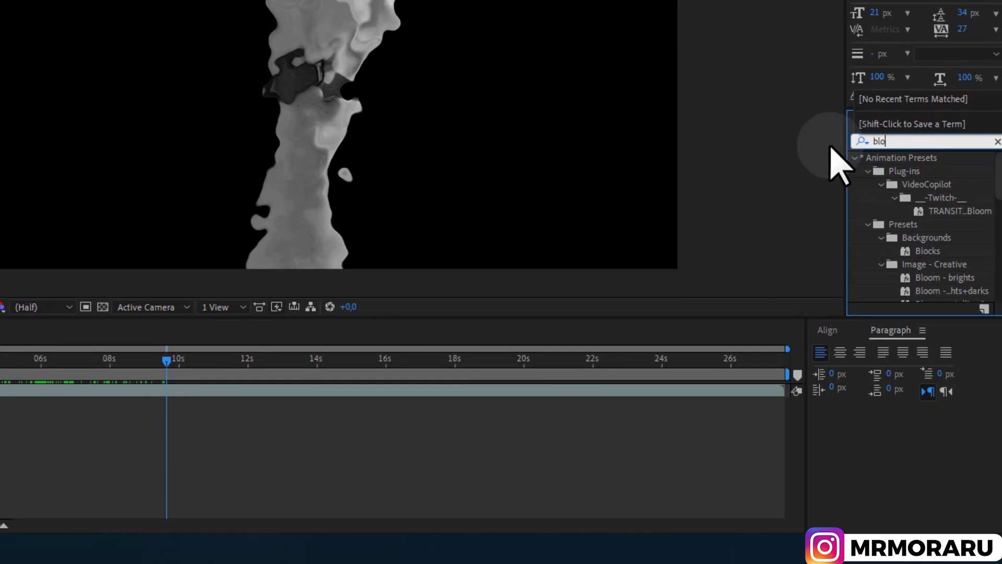
text(bb)
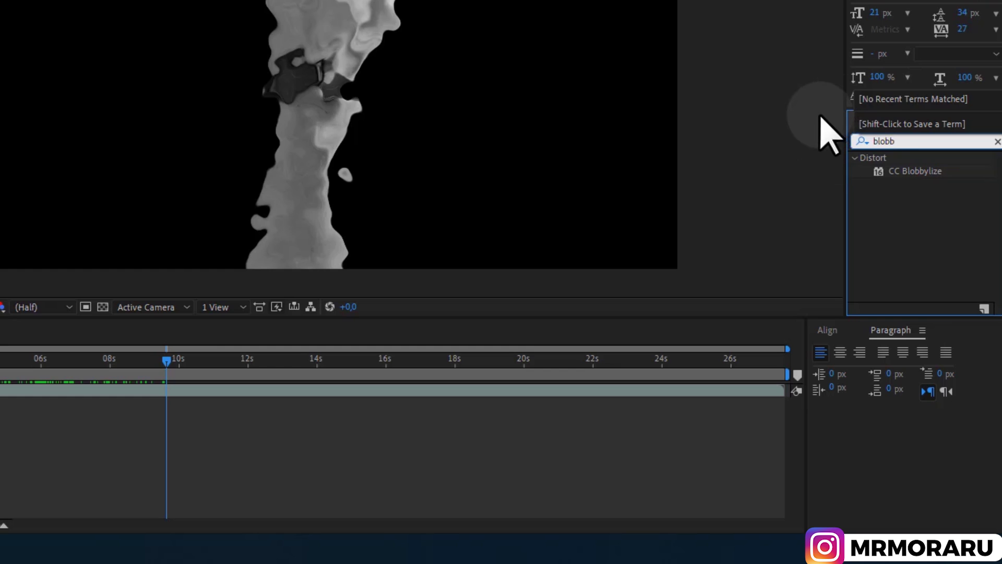
drag(917, 171, 230, 161)
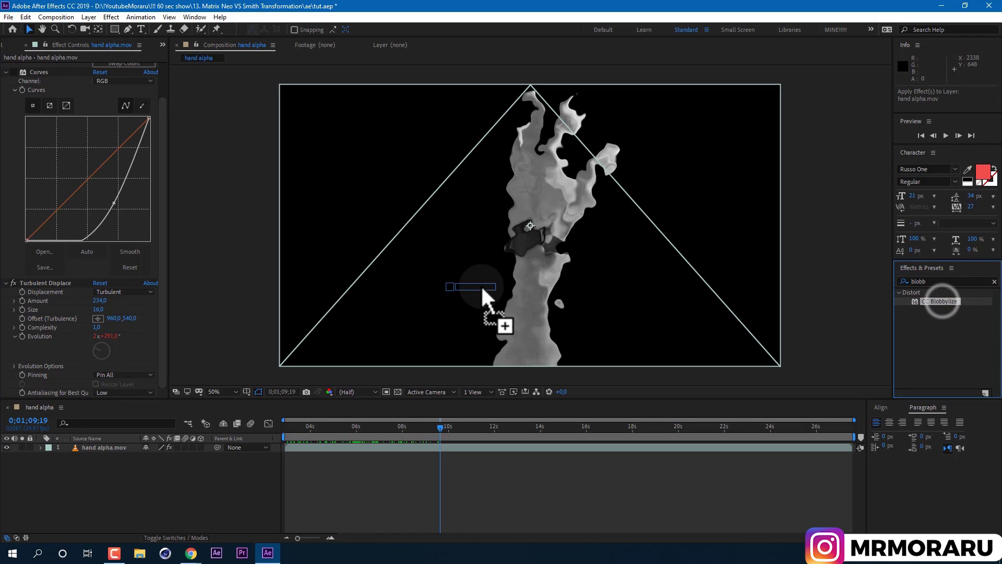
drag(482, 293, 519, 311)
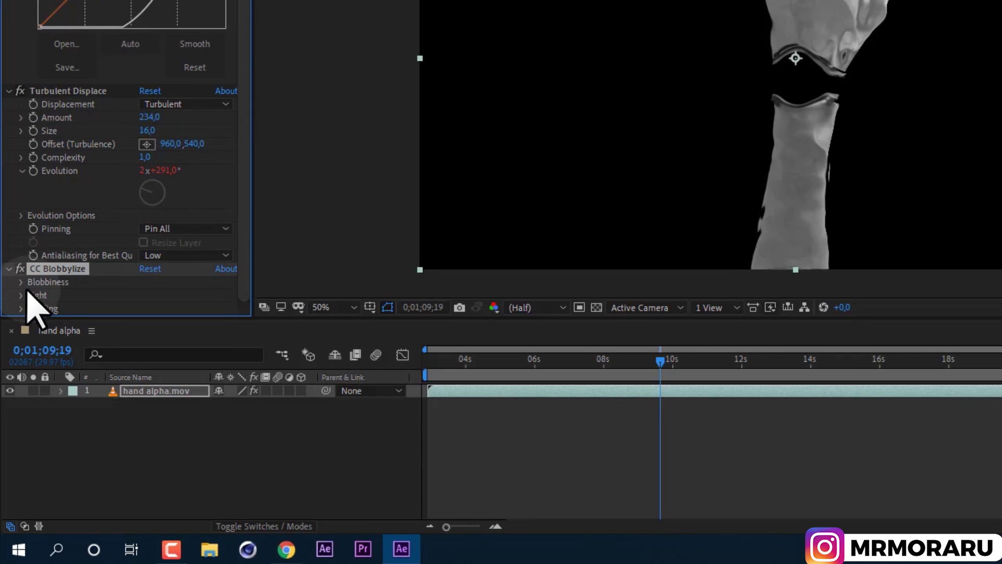
click(22, 281)
scroll(23, 290, down, 1)
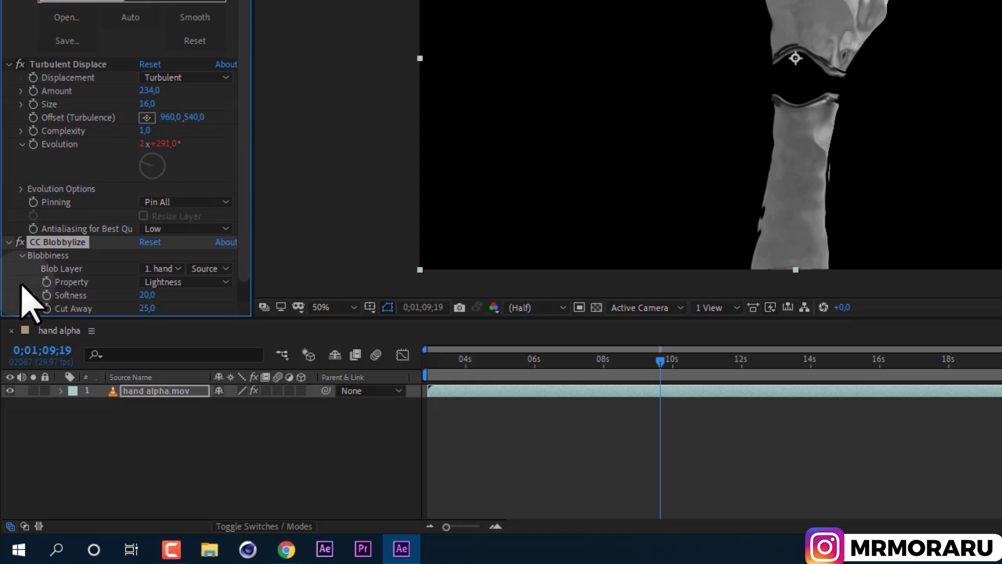
drag(145, 295, 91, 303)
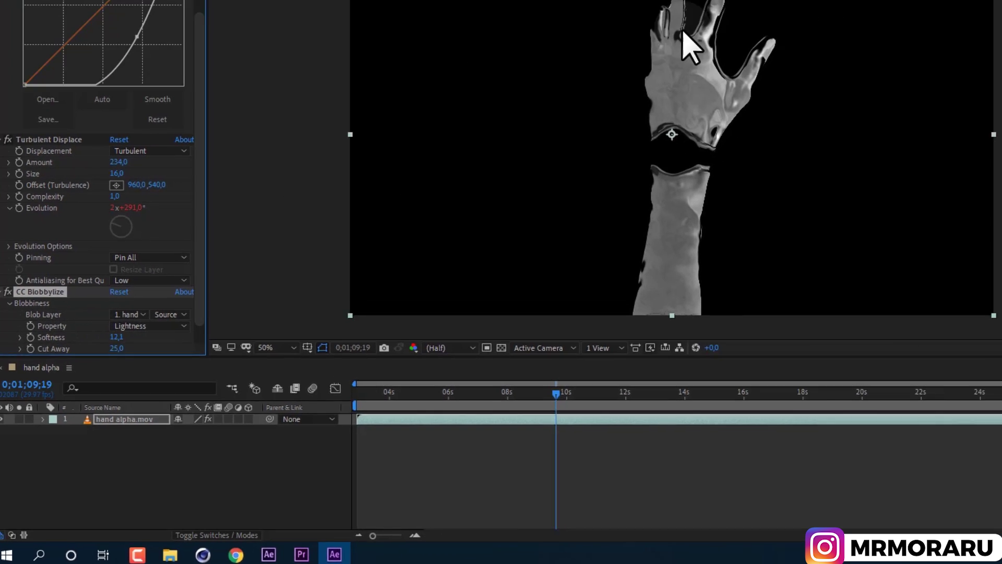
key(period)
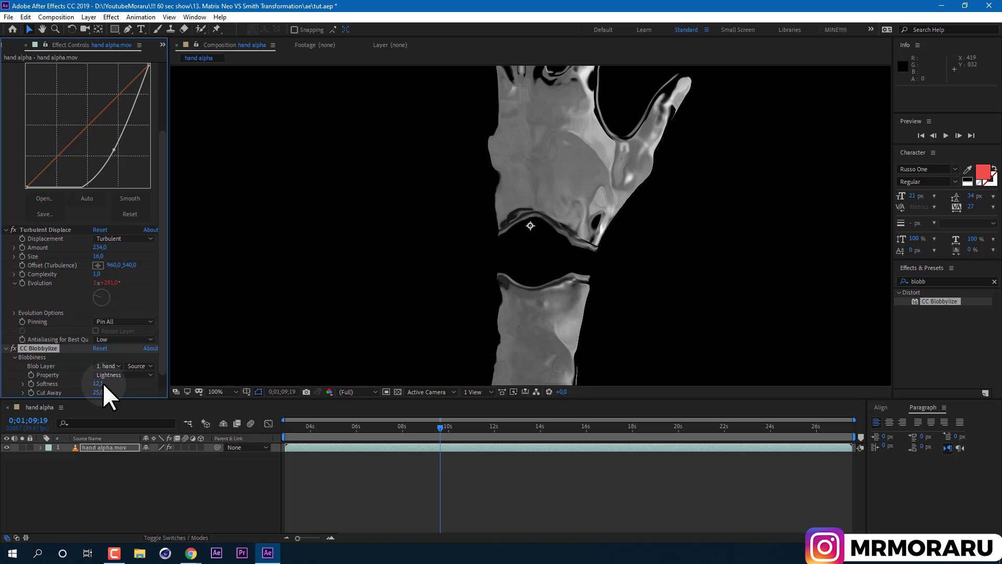
drag(104, 386, 54, 375)
- Raise CC Blobbylize Light Intensity to 270 for a glossy sheen
click(14, 386)
scroll(13, 385, down, 2)
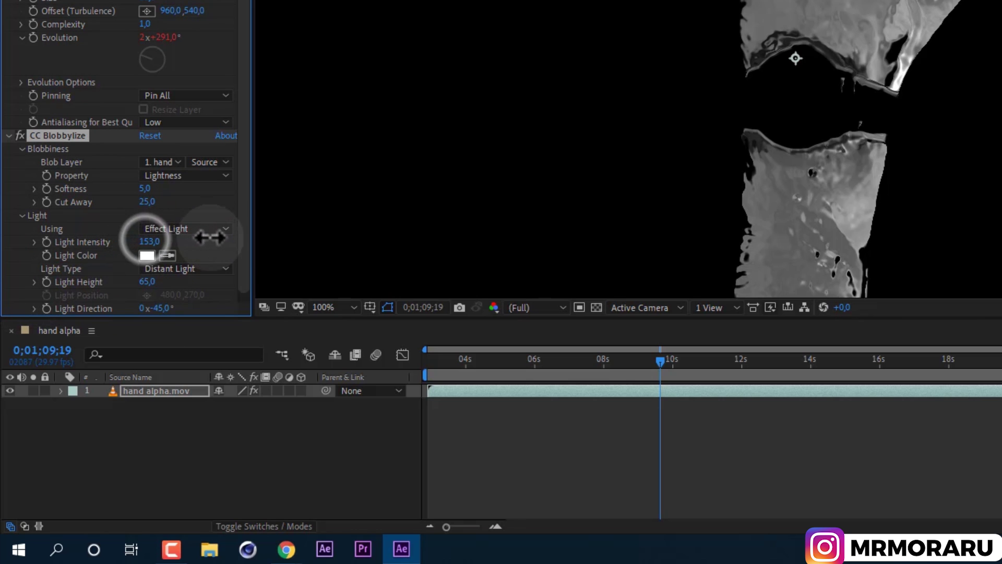
drag(220, 240, 271, 246)
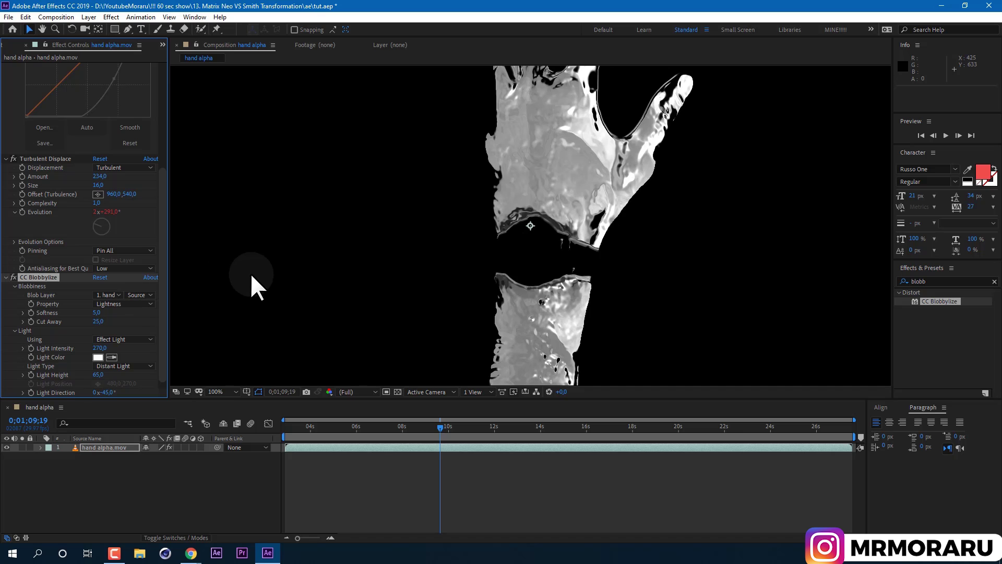
scroll(53, 242, up, 5)
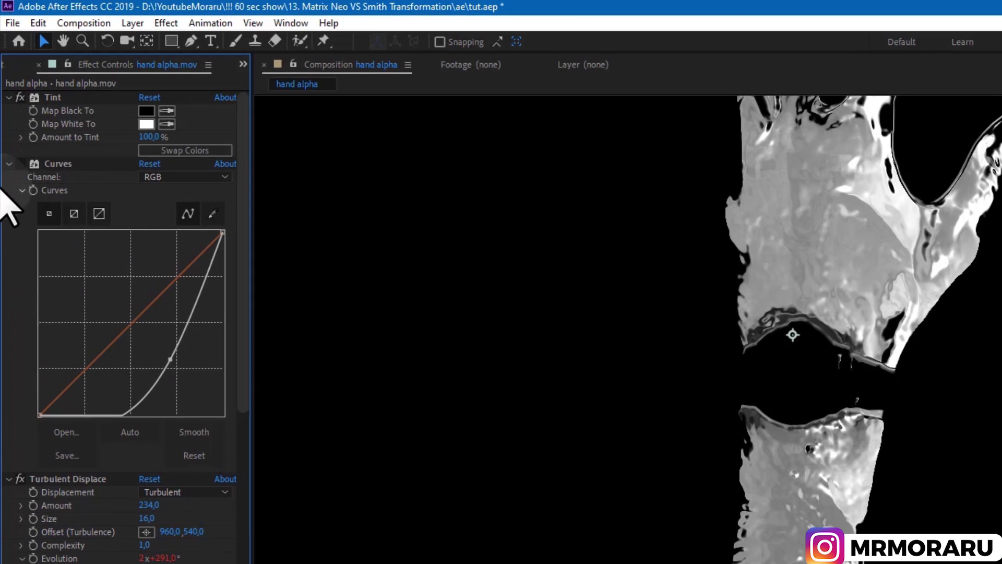
- Turn the Curves effect back on and view the hand over the transparency grid
click(57, 164)
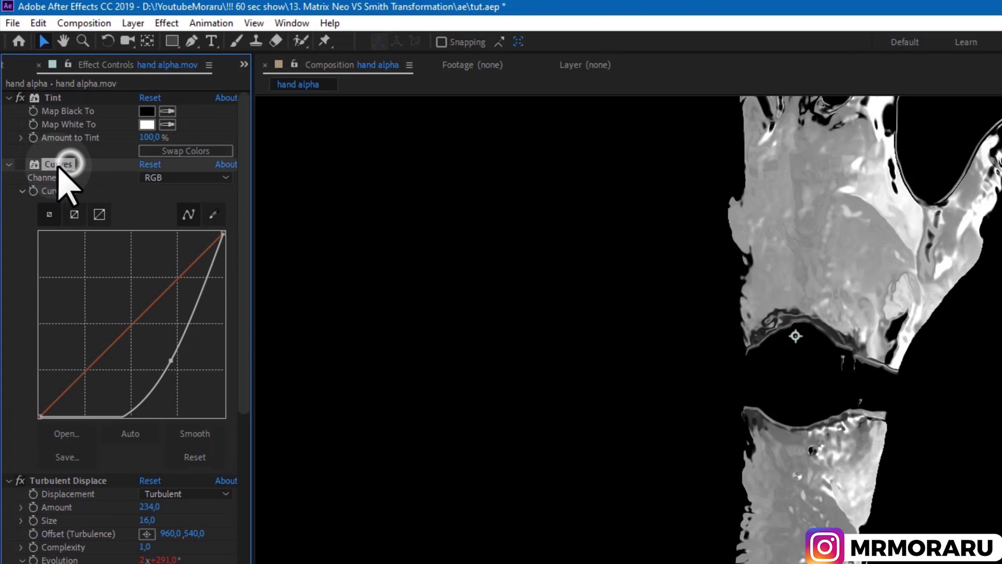
click(21, 164)
click(575, 185)
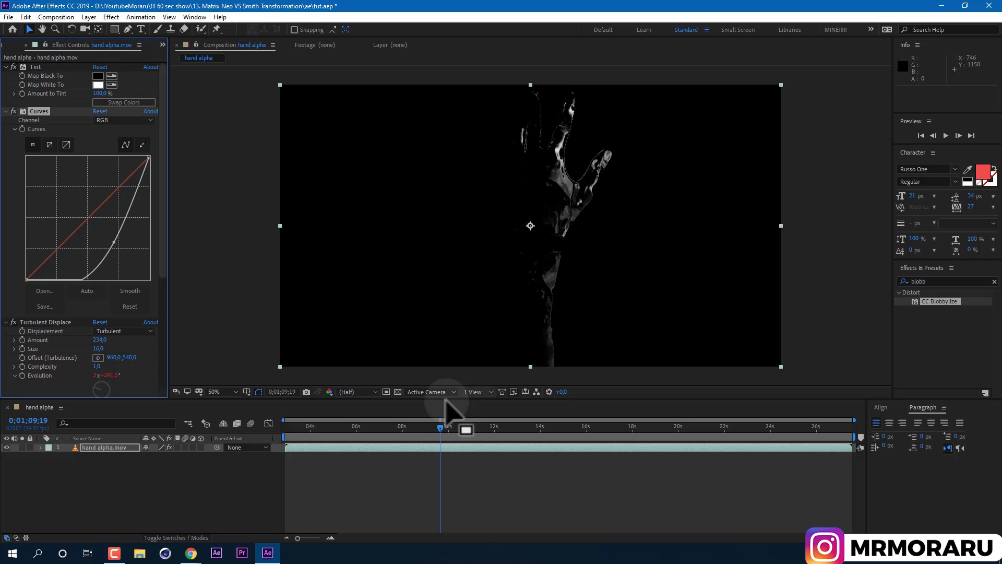
click(397, 391)
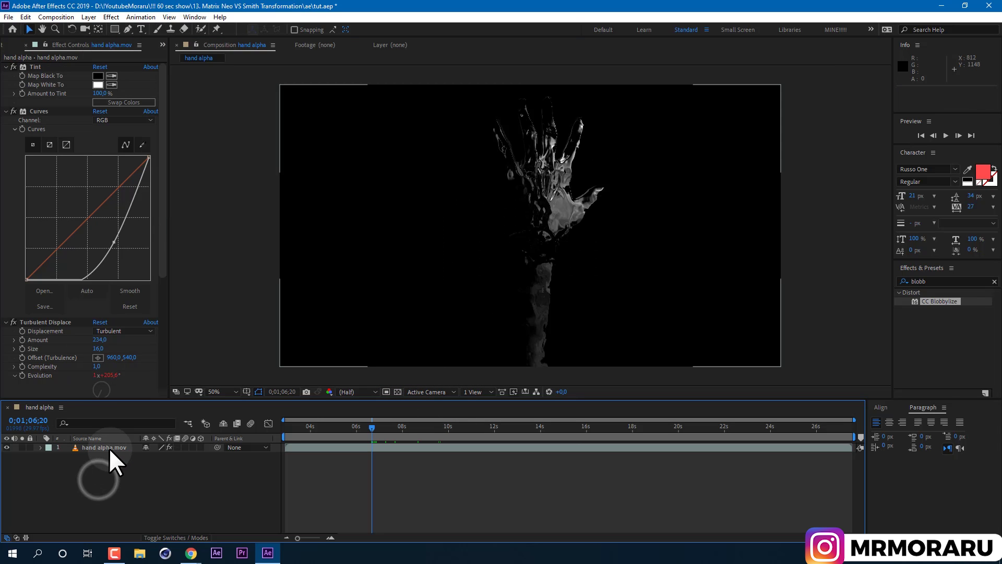
- Duplicate the hand alpha layer via Edit > Duplicate
click(109, 447)
click(24, 17)
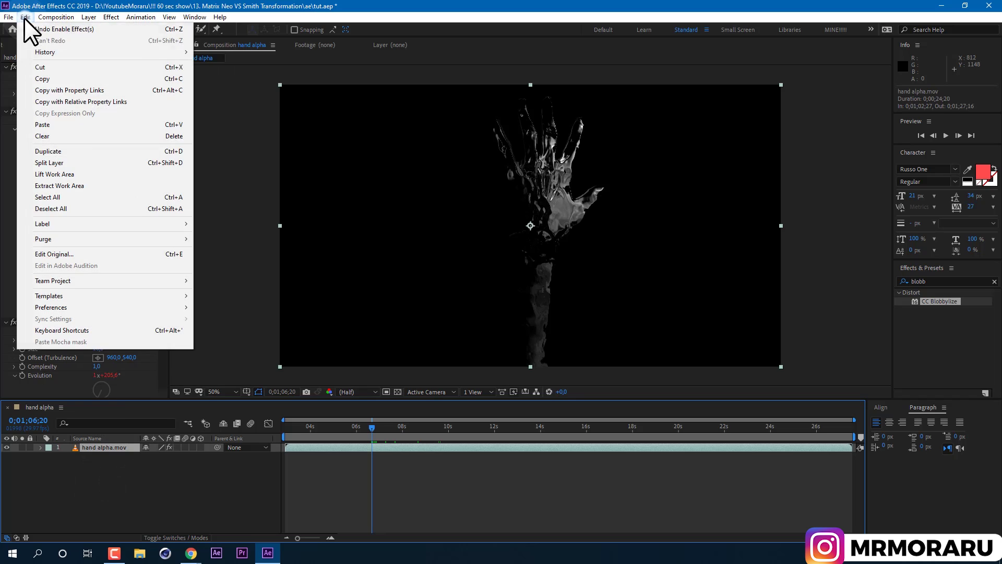
click(79, 148)
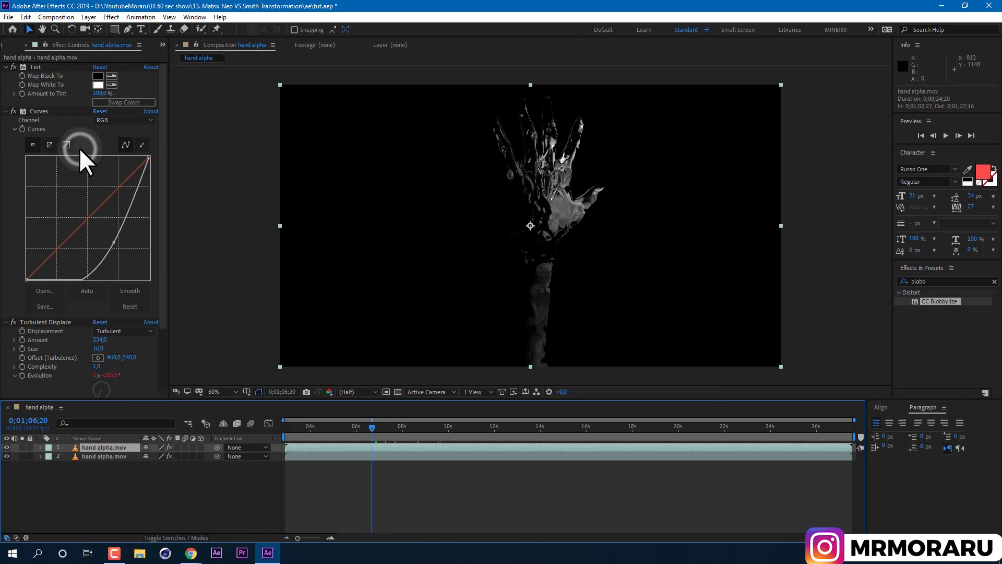
- Delete Tint, Curves and Turbulent Displace from the second hand alpha.mov layer
click(114, 455)
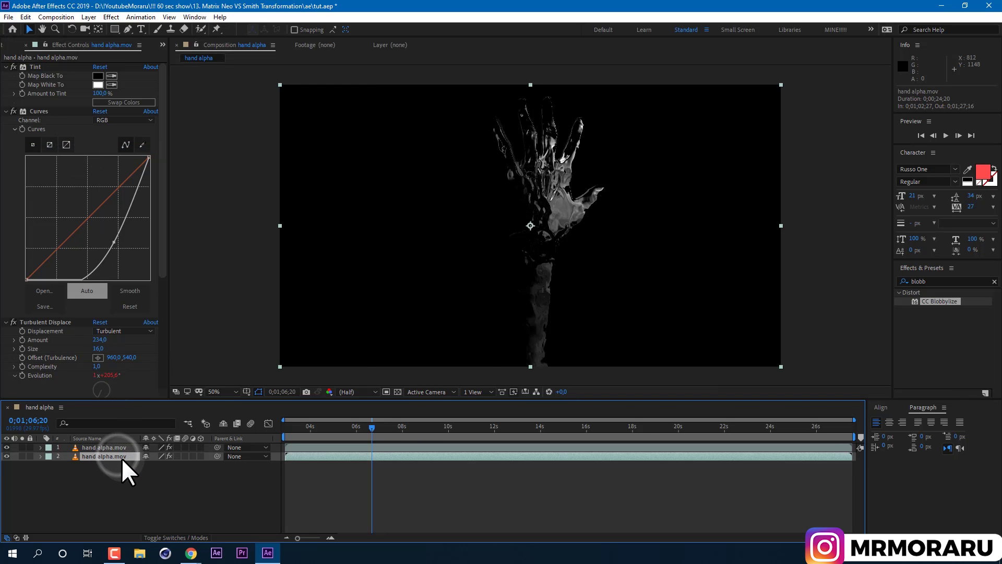
click(35, 66)
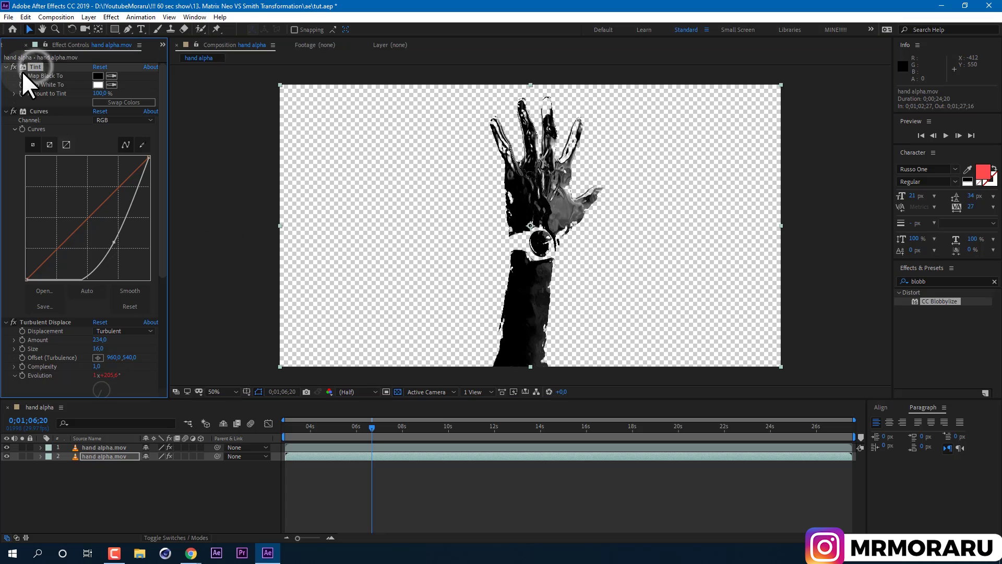
key(ctrl+a)
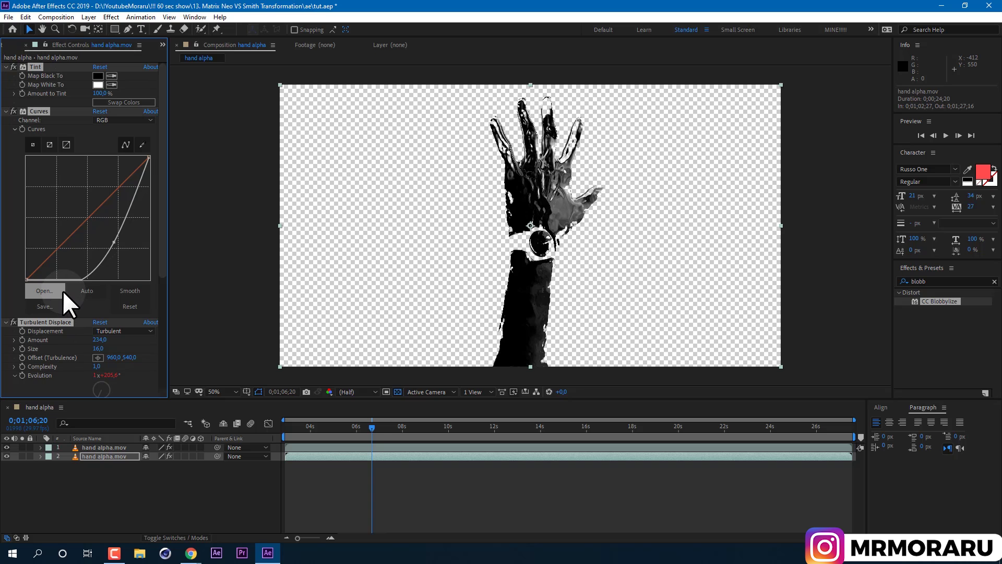
key(Delete)
- Apply Fractal Noise to the layer with Fractal Type set to Dynamic Progressive
click(883, 278)
text(blobb)
key(ctrl+a)
text(fract)
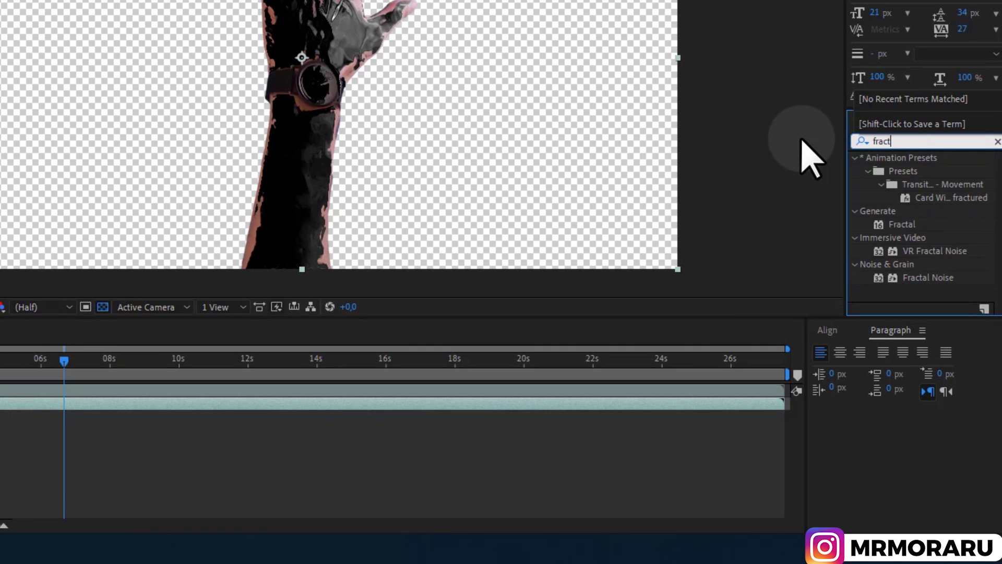
text(a)
drag(939, 223, 99, 107)
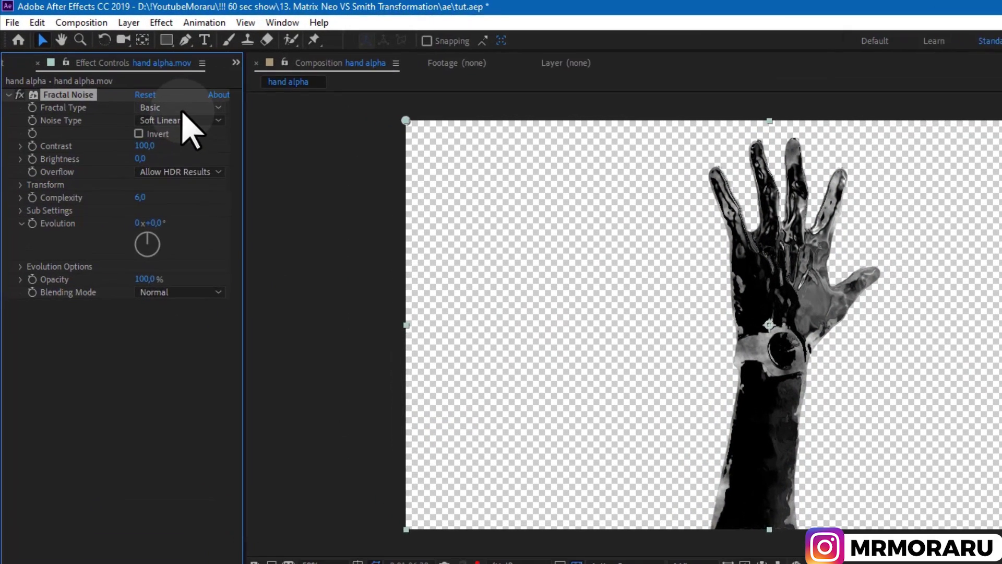
click(124, 76)
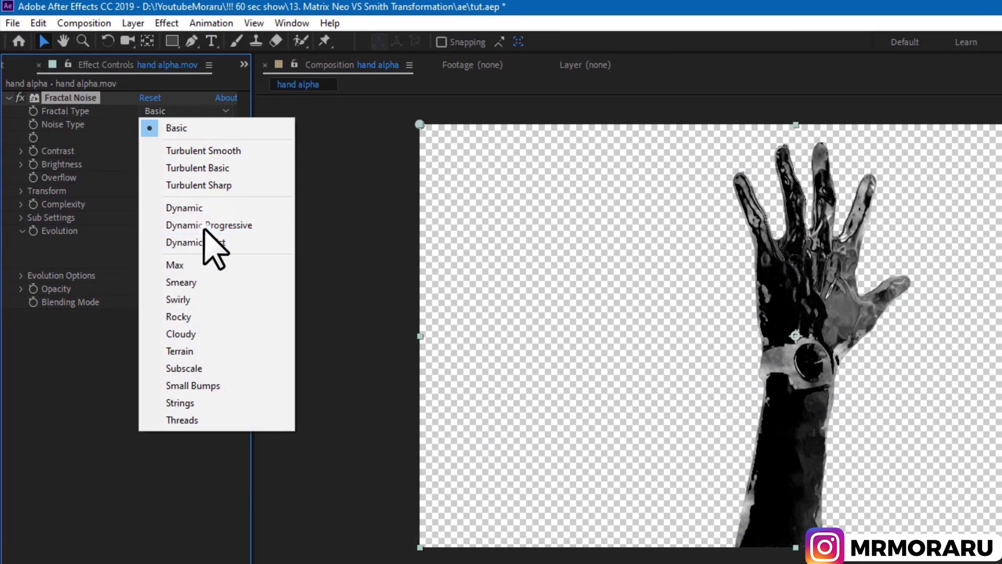
click(204, 228)
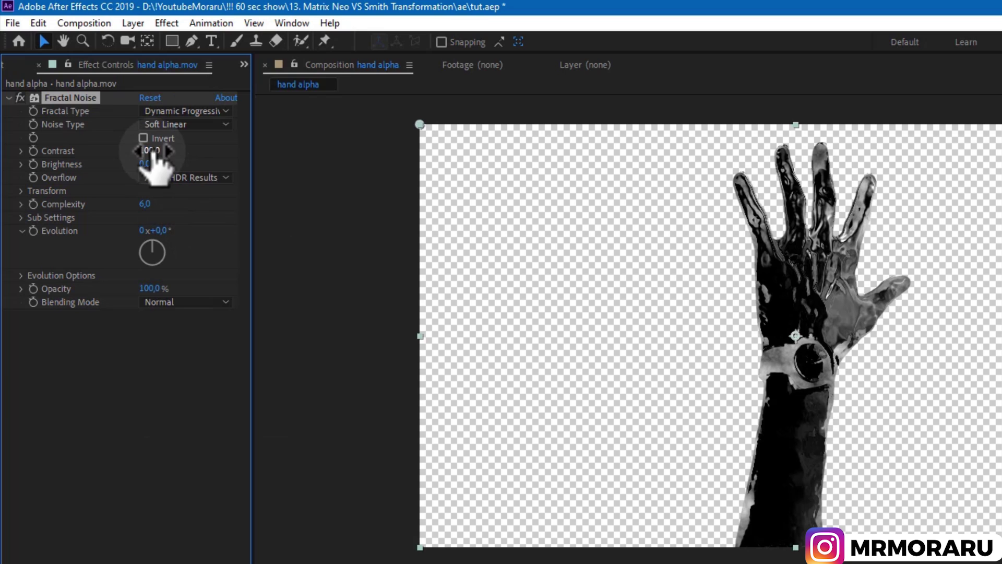
- Set Fractal Noise Contrast to 256 and hide the top layer to check the noise
click(151, 150)
text(2)
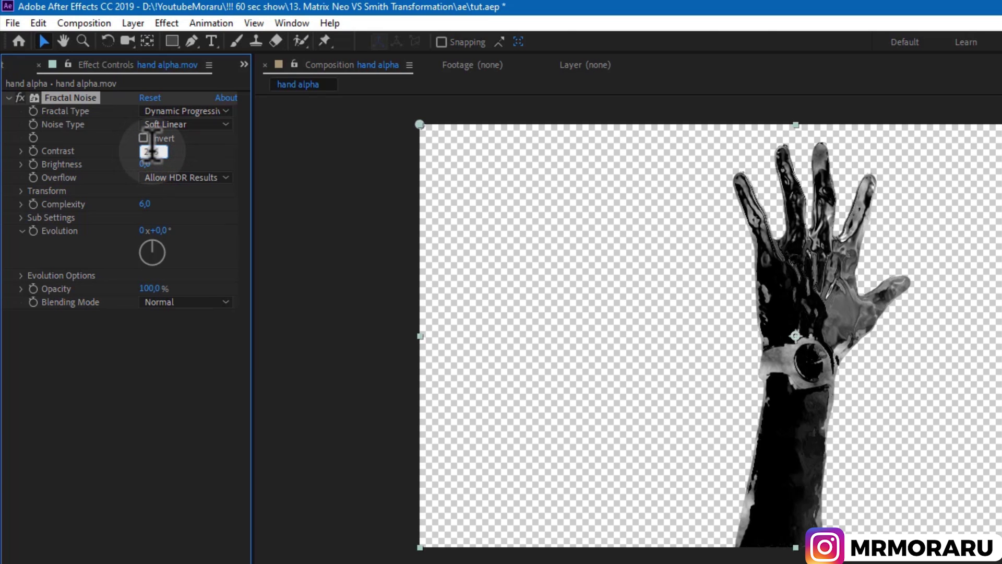
text(56)
key(Return)
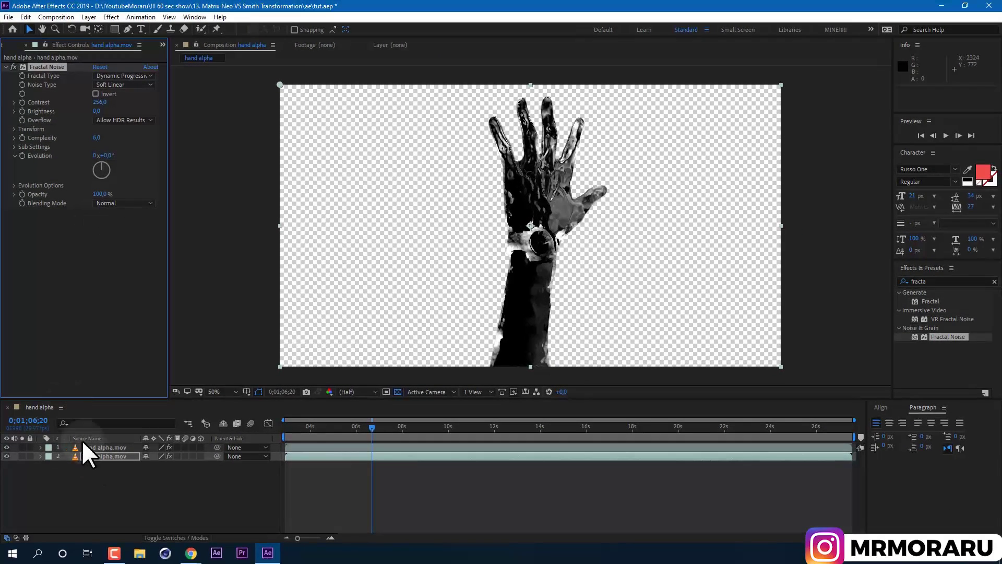
click(6, 448)
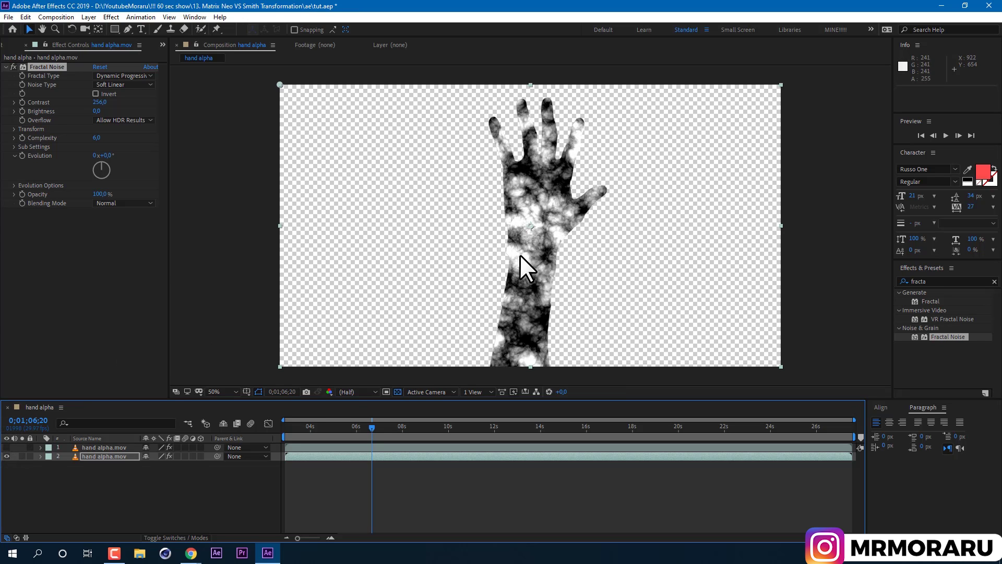
click(6, 447)
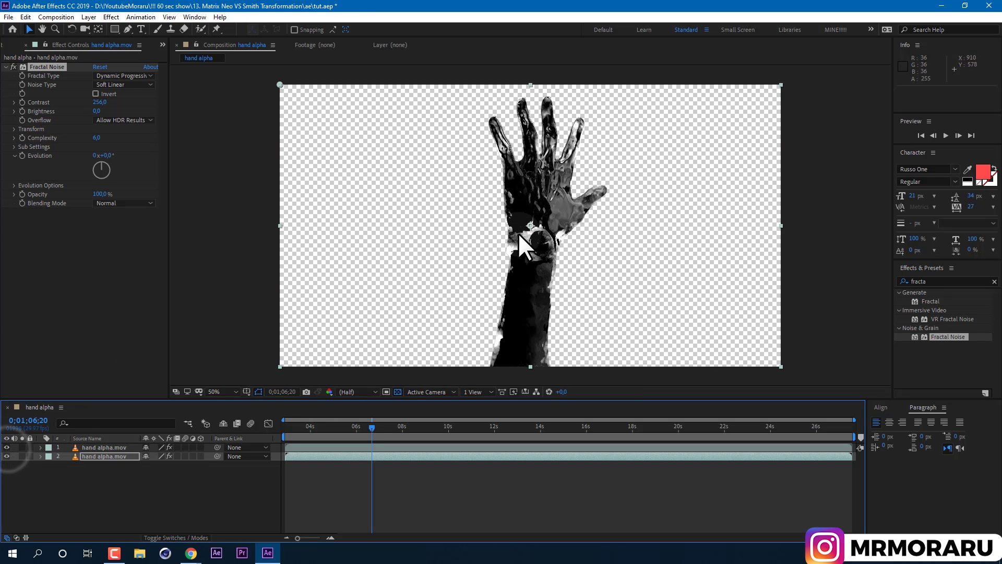
click(7, 447)
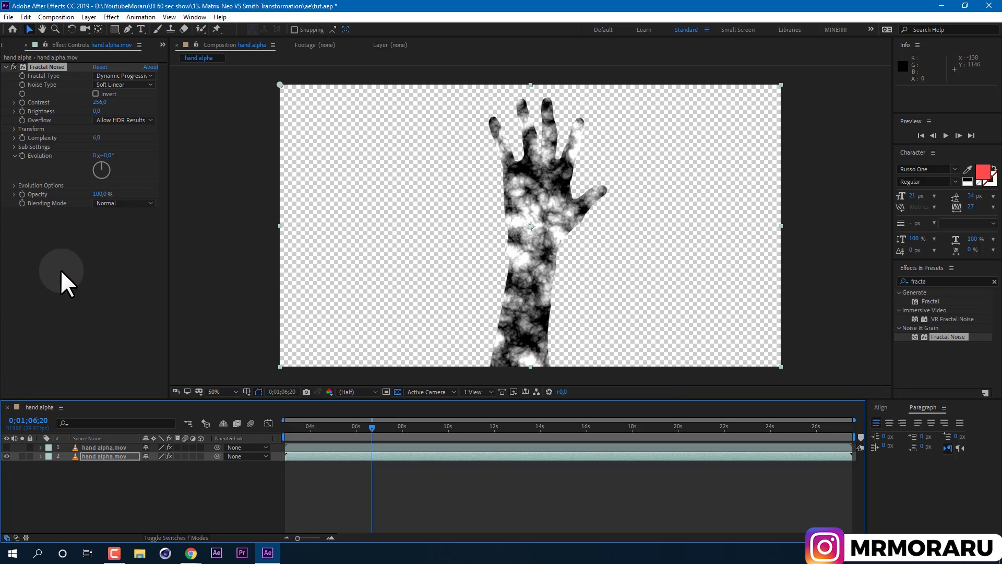
- Set Fractal Noise Brightness to -33 and Complexity to 3
click(98, 110)
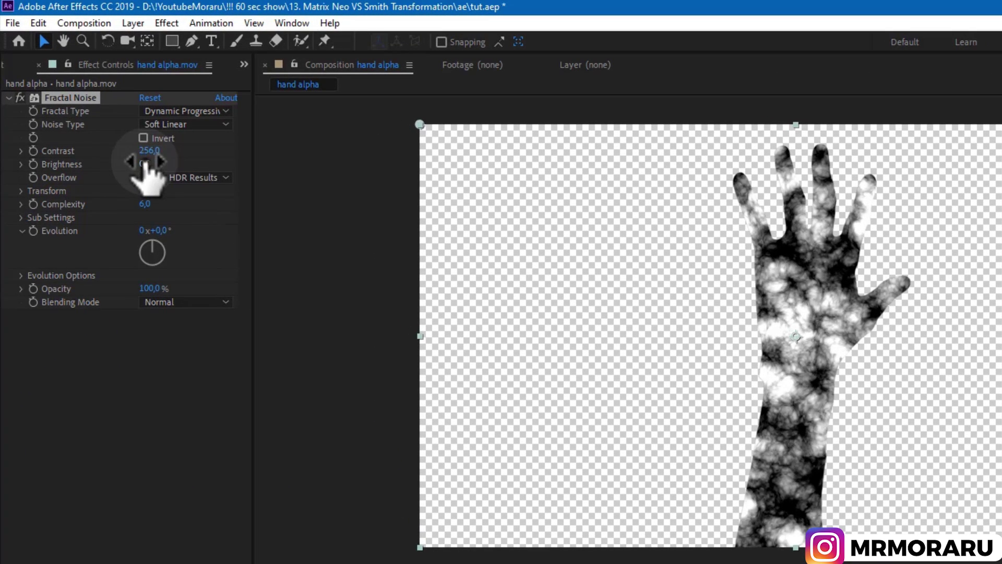
text(-33)
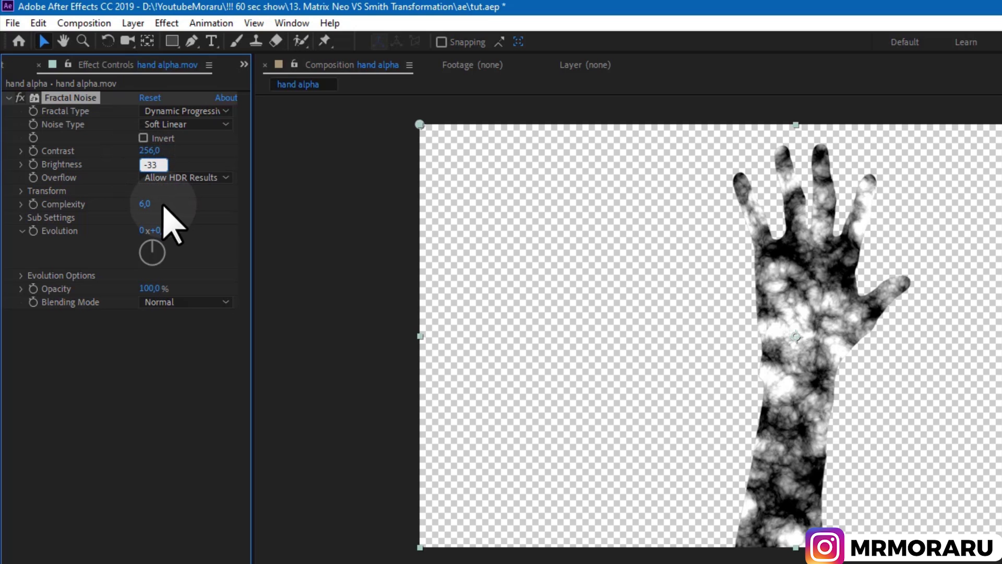
key(Return)
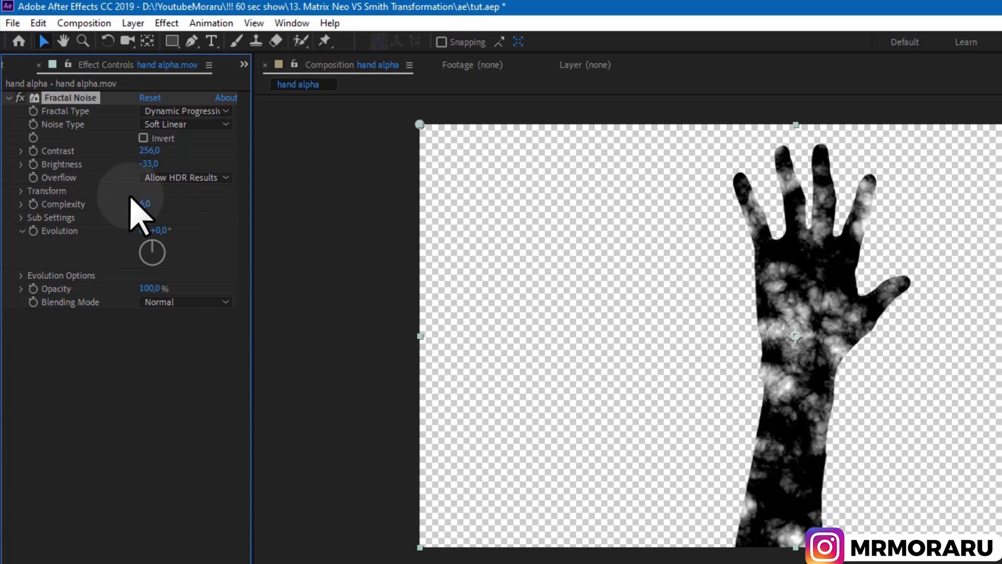
click(147, 205)
key(Return)
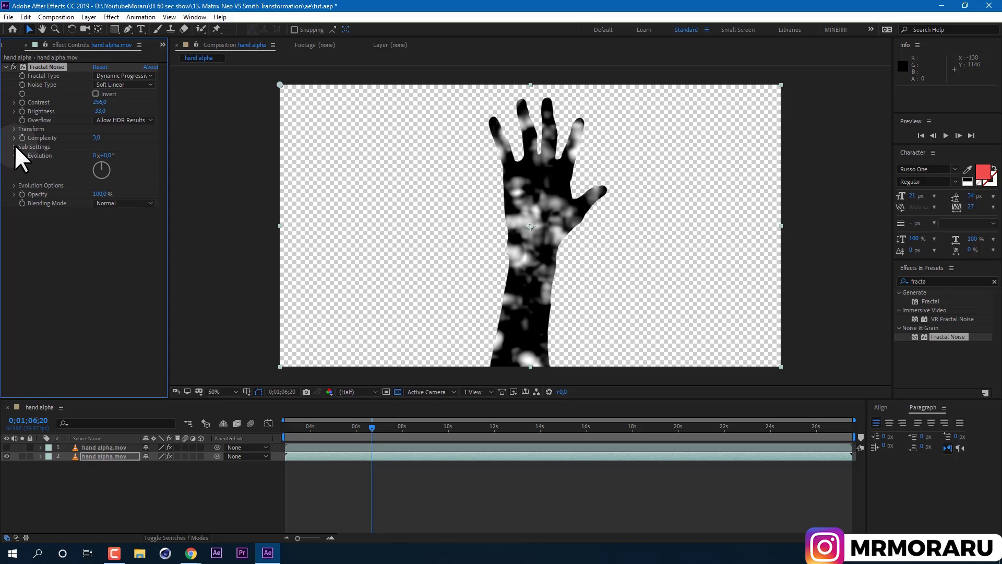
- Set Fractal Noise Sub Rotation to 245° and turn layer 1's visibility back on
click(21, 217)
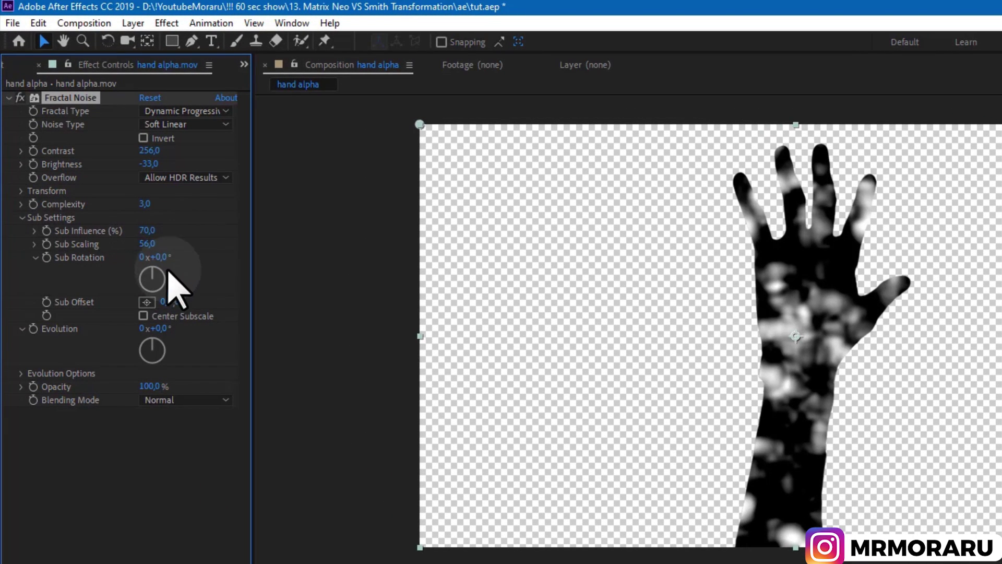
drag(156, 258, 383, 298)
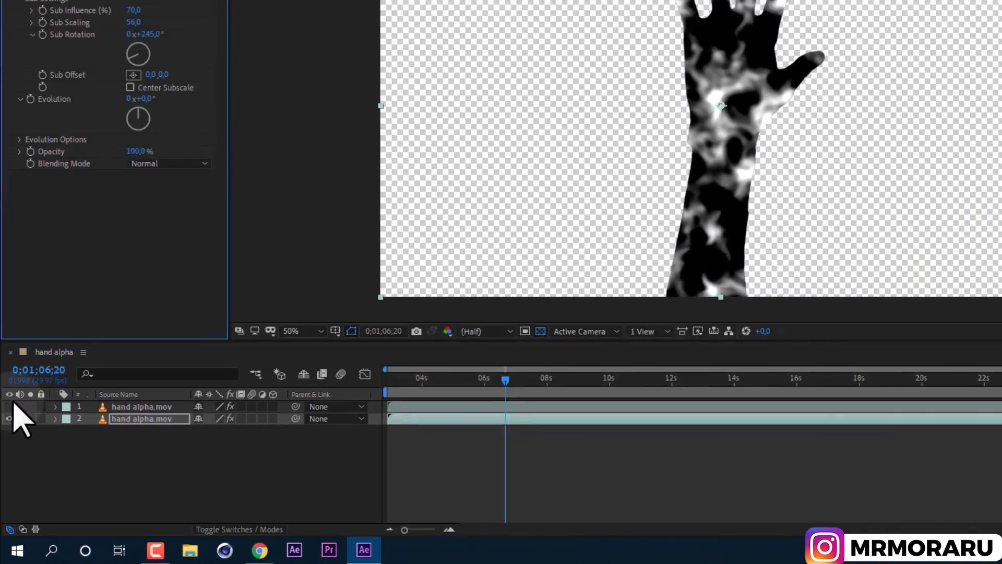
click(6, 447)
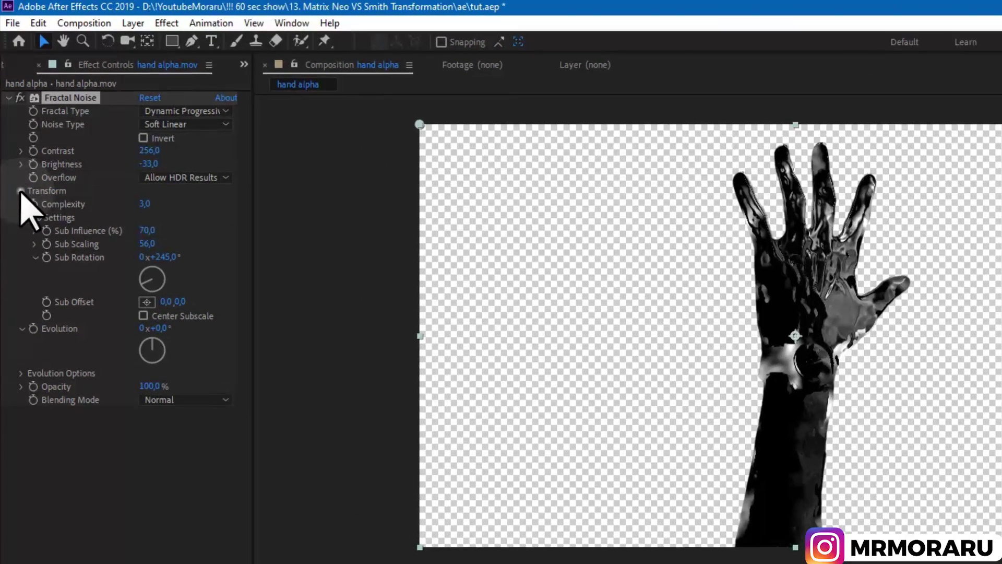
- Adjust the Fractal Noise Scale to about 55 and view the comp over black
click(15, 129)
click(154, 231)
drag(131, 234, 107, 234)
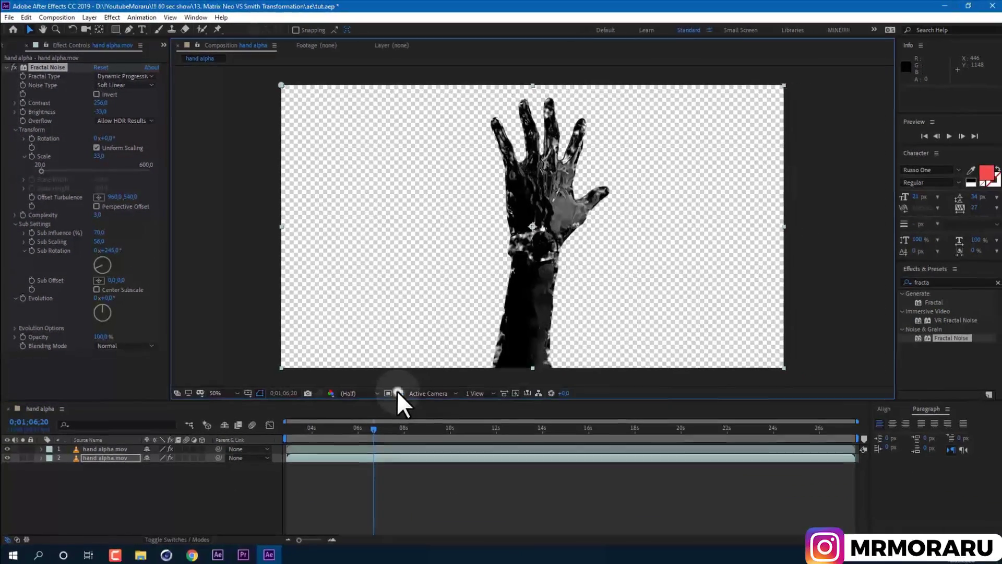
click(398, 393)
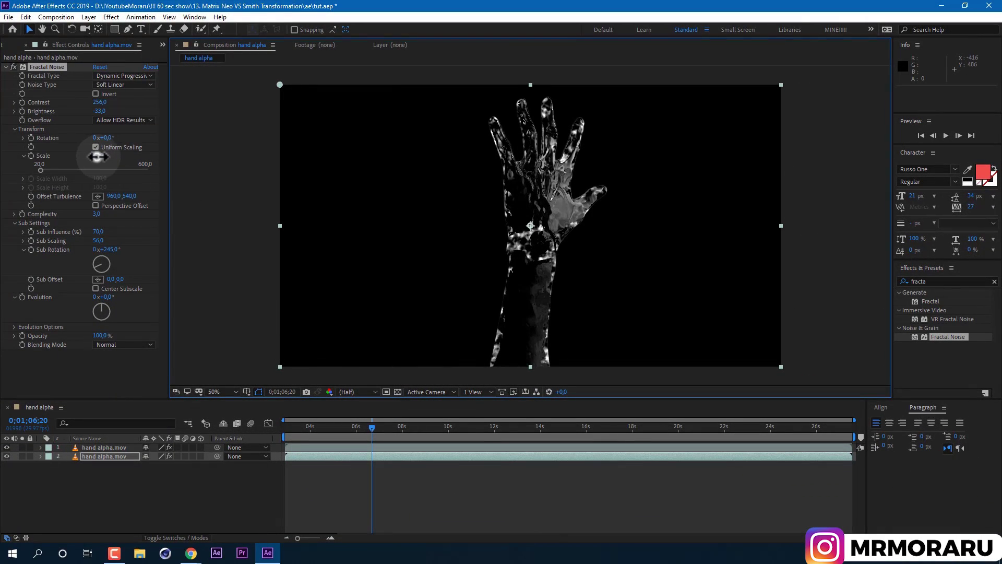
drag(97, 157, 109, 158)
- Add Curves to the noise layer and bend the curve down to darken it
click(934, 281)
text(curves)
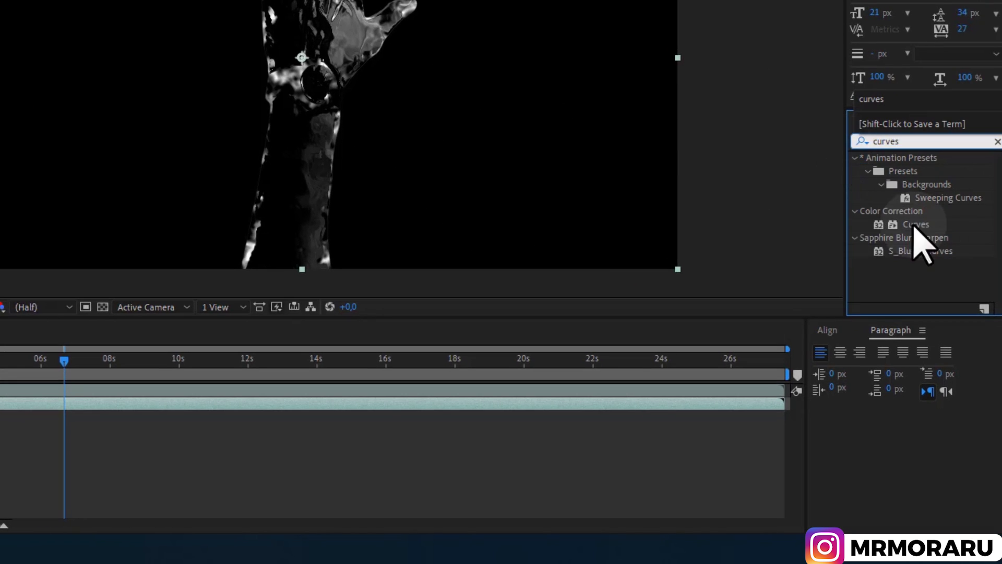
drag(917, 230, 100, 237)
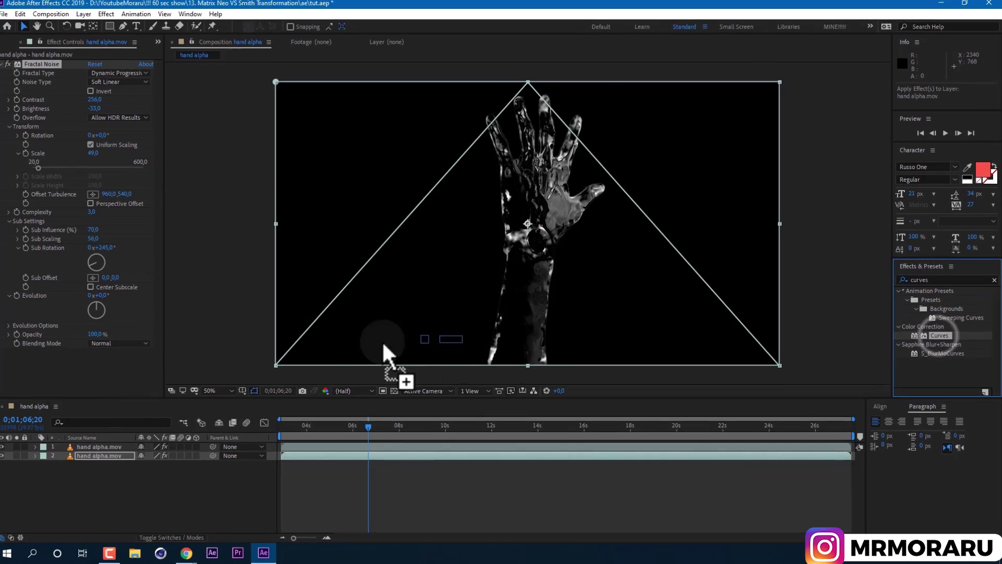
drag(384, 351, 85, 379)
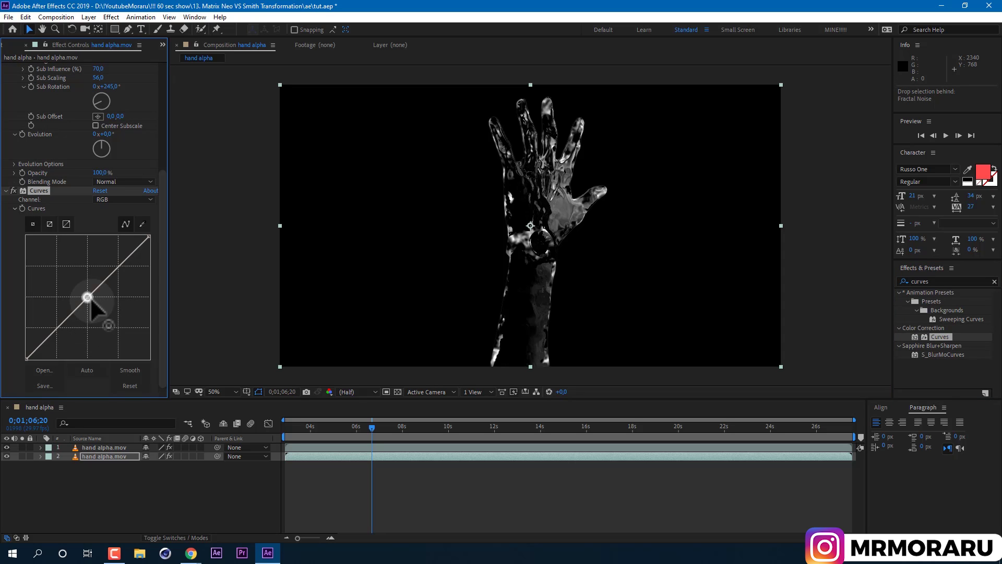
drag(93, 302, 104, 313)
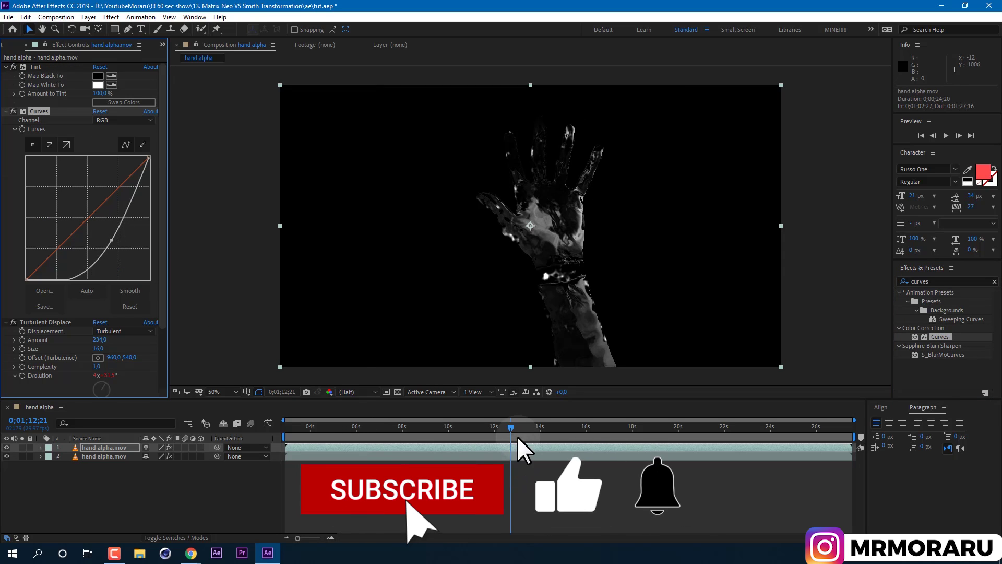
click(514, 428)
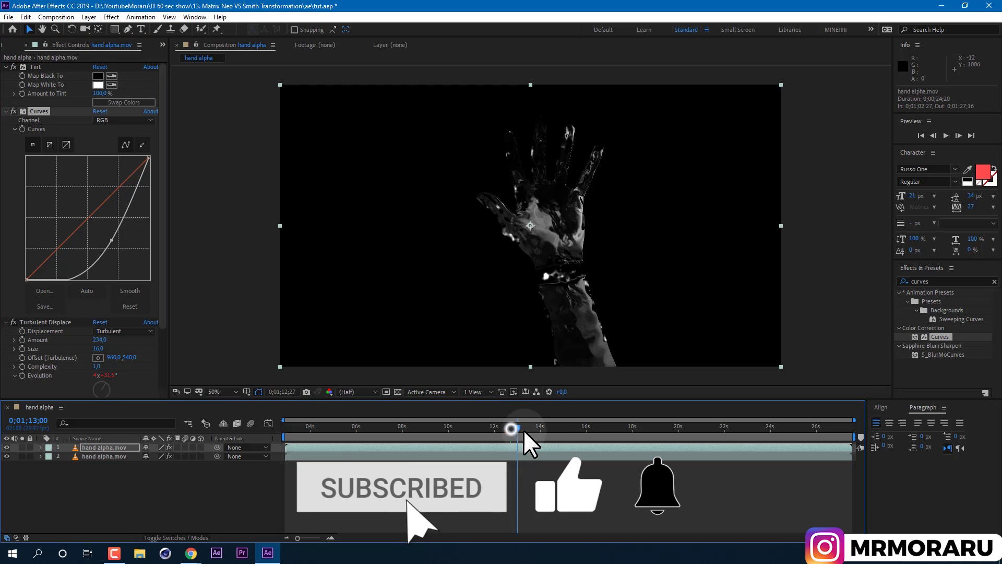
- Solo the noise layer and scrub the timeline to view it alone
drag(528, 431, 659, 453)
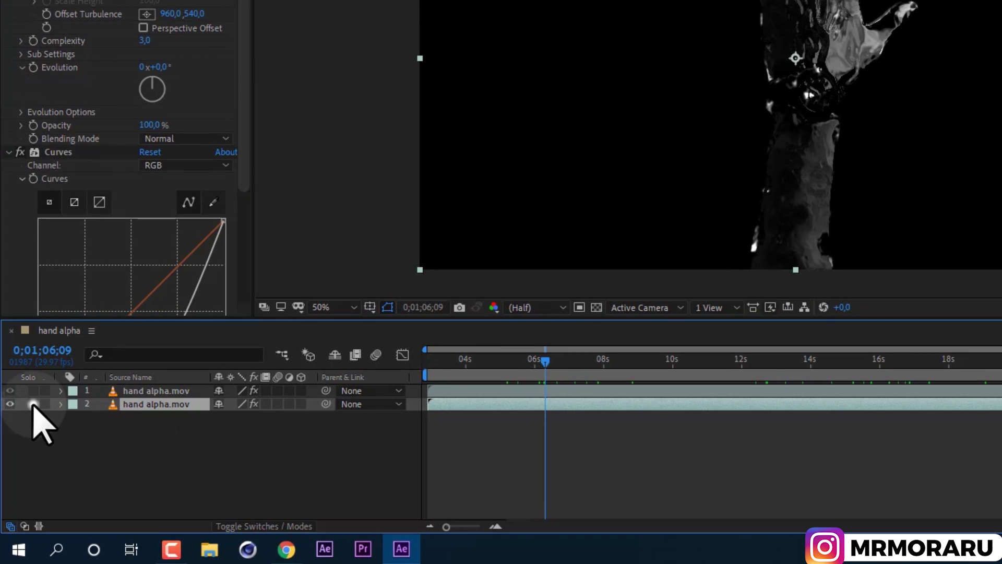
click(22, 456)
drag(518, 365, 610, 384)
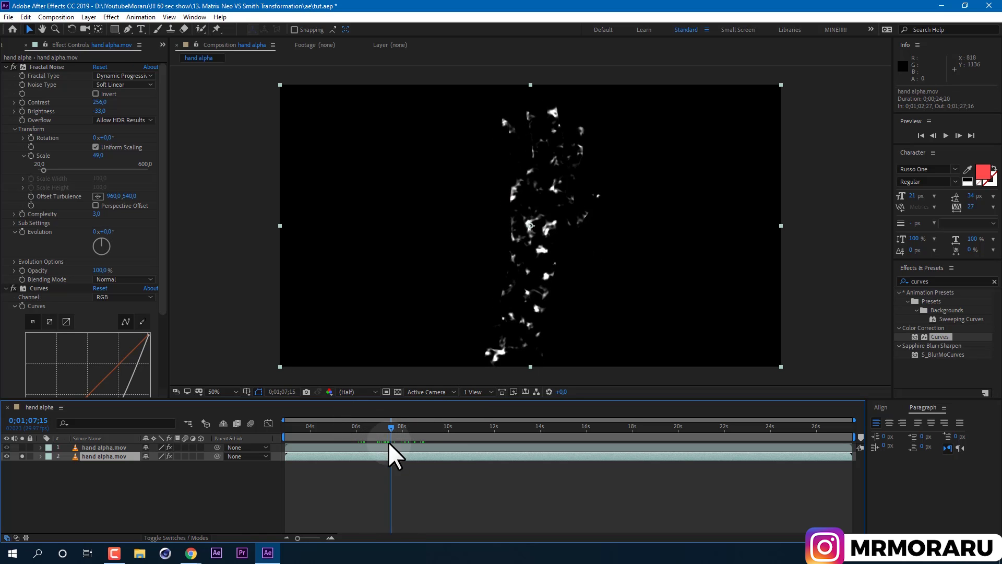
drag(458, 443, 382, 470)
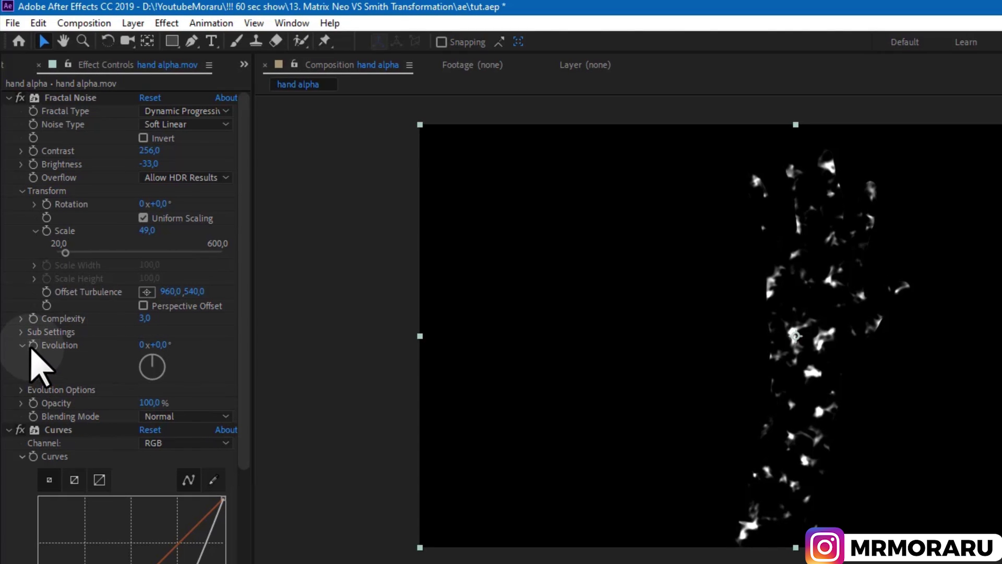
- Drive Fractal Noise Evolution with the expression time*150 and scrub to check it
alt+click(33, 344)
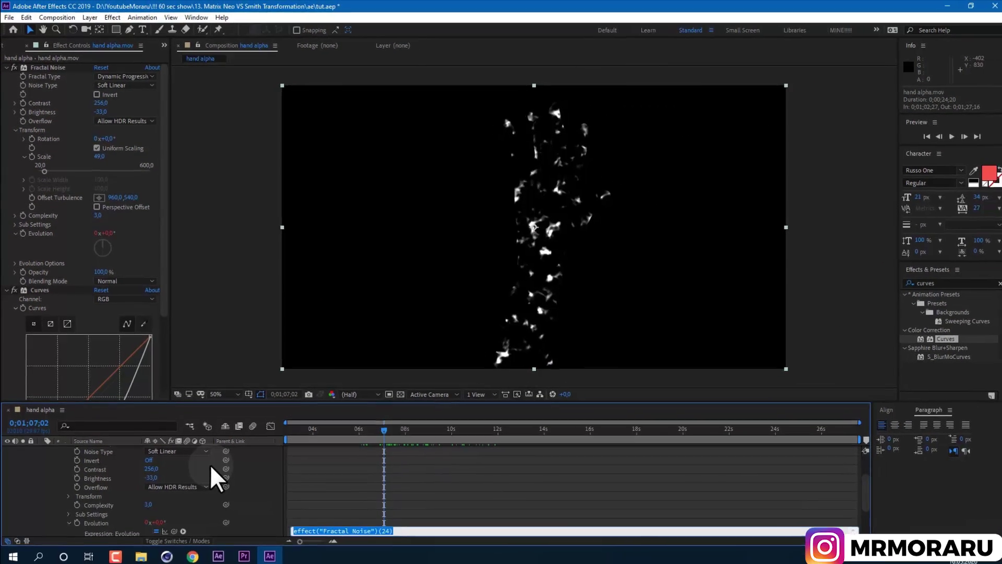
text(time*)
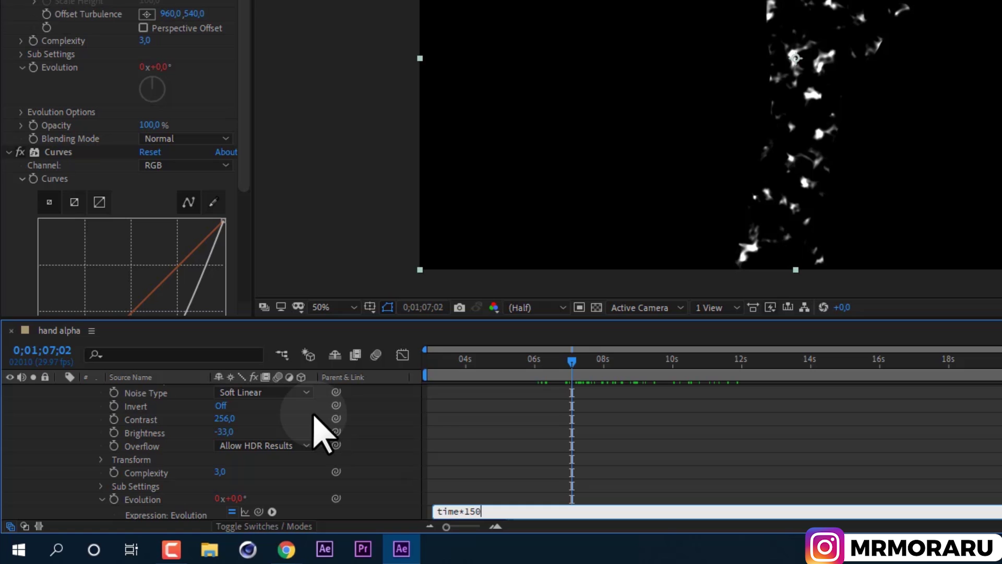
text(150)
click(314, 416)
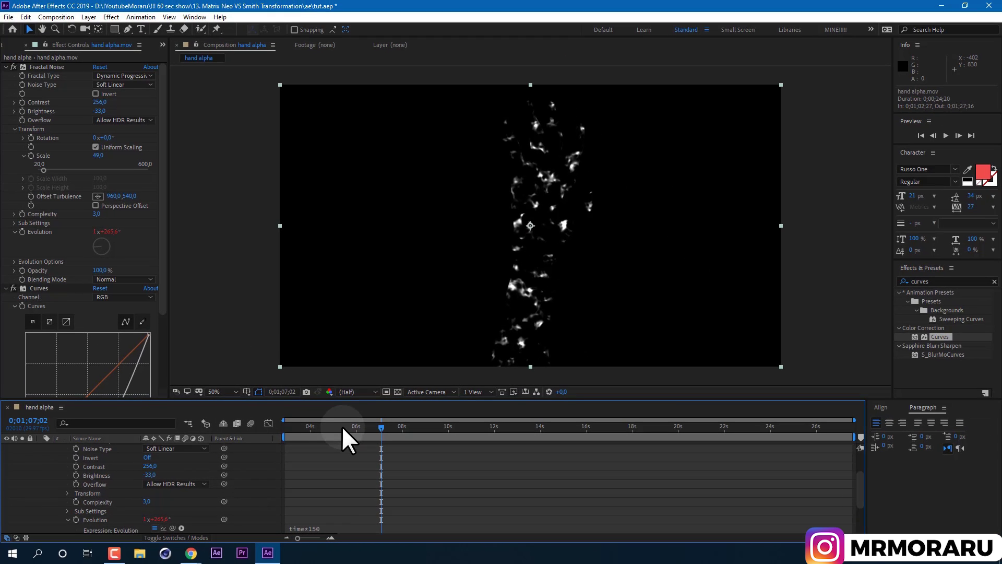
drag(343, 426, 458, 465)
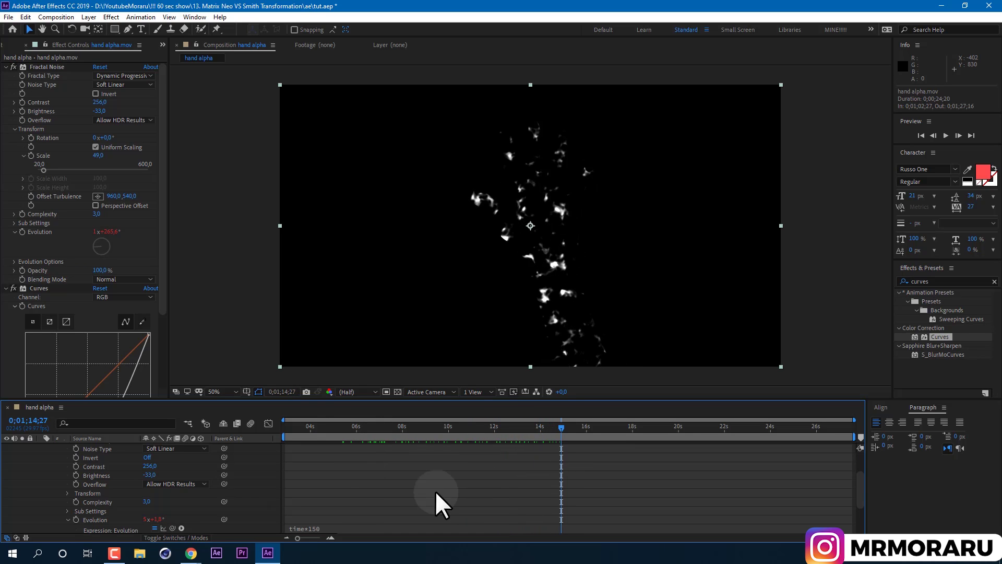
scroll(42, 483, up, 3)
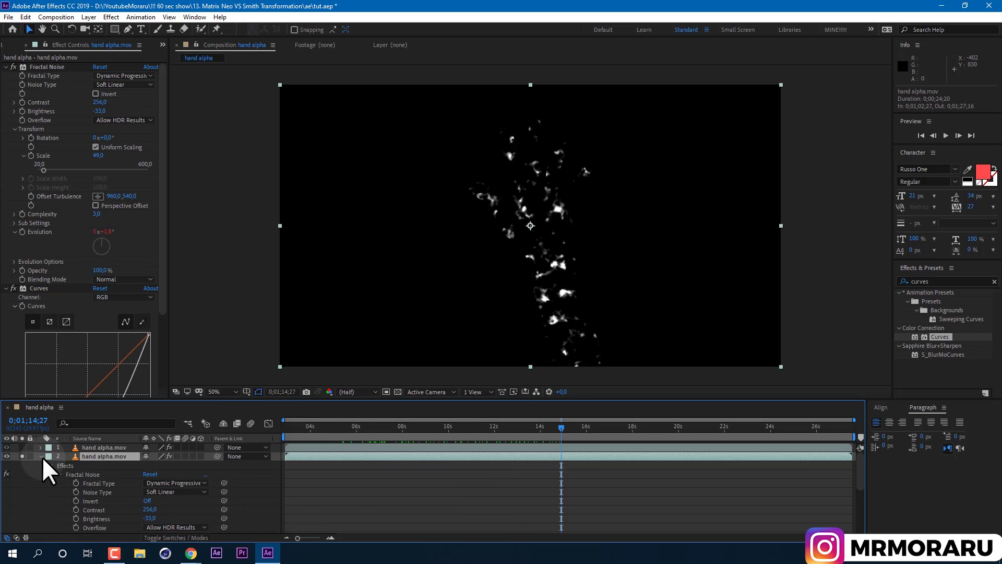
- Collapse and unsolo the noise layer, then preview both hand layers together
click(41, 456)
click(22, 456)
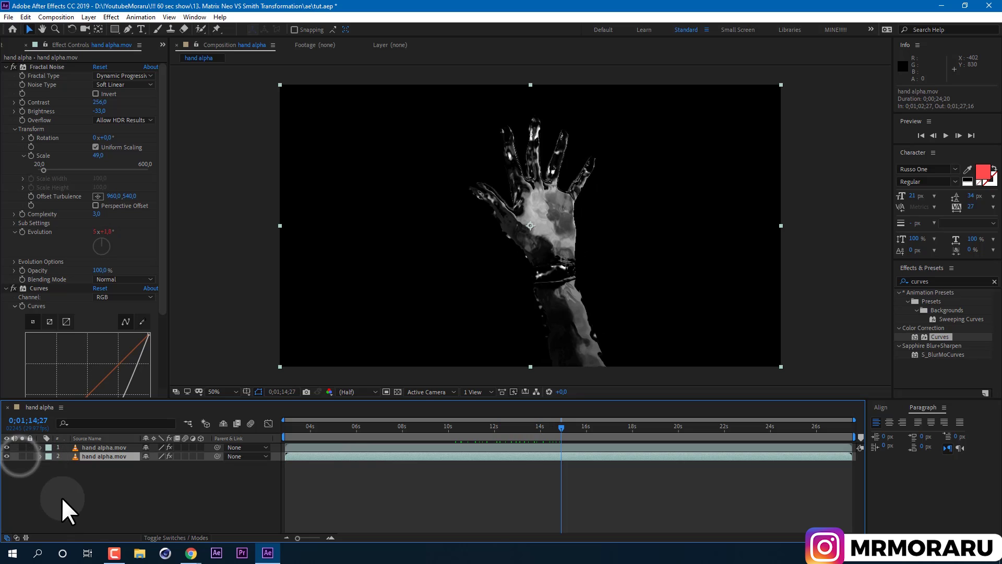
key(space)
click(533, 429)
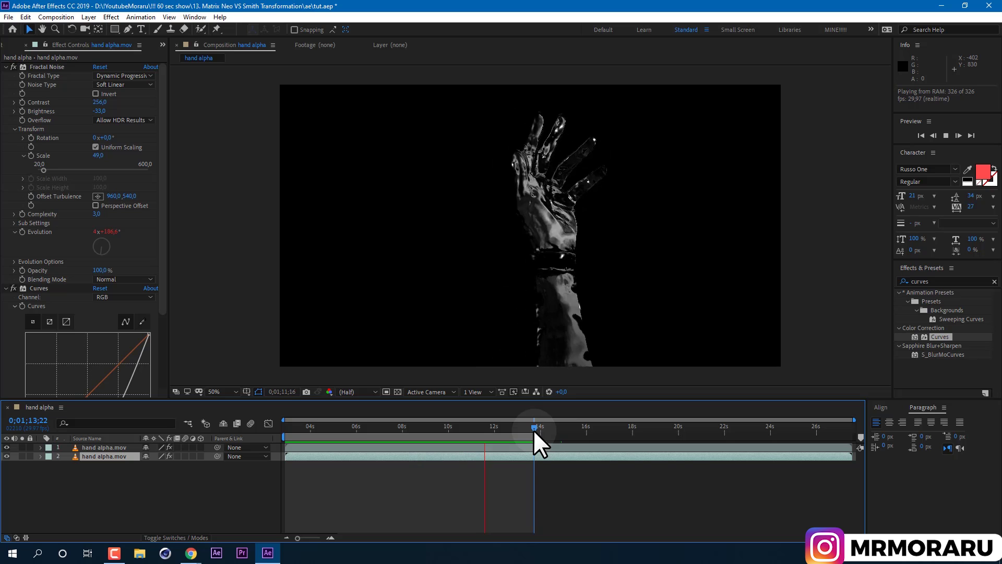
- Stop the preview and pre-compose both hand layers into a comp named 'hand effect'
click(461, 427)
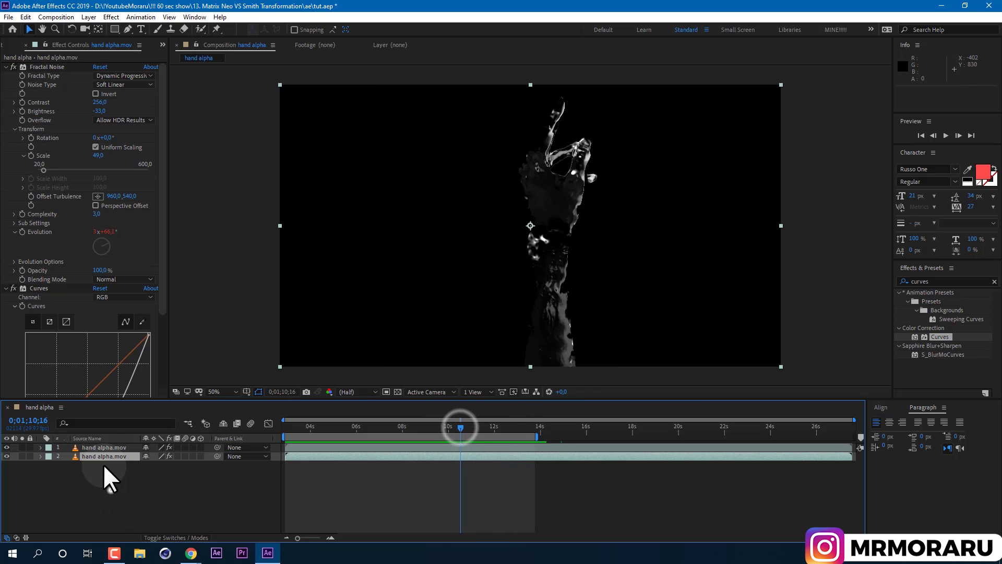
ctrl+click(102, 448)
click(89, 18)
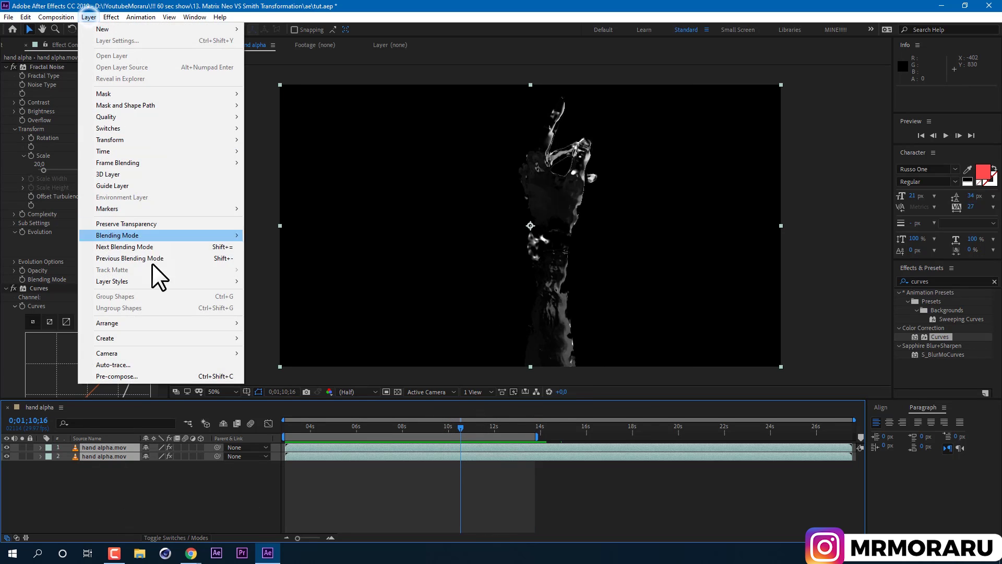
click(146, 375)
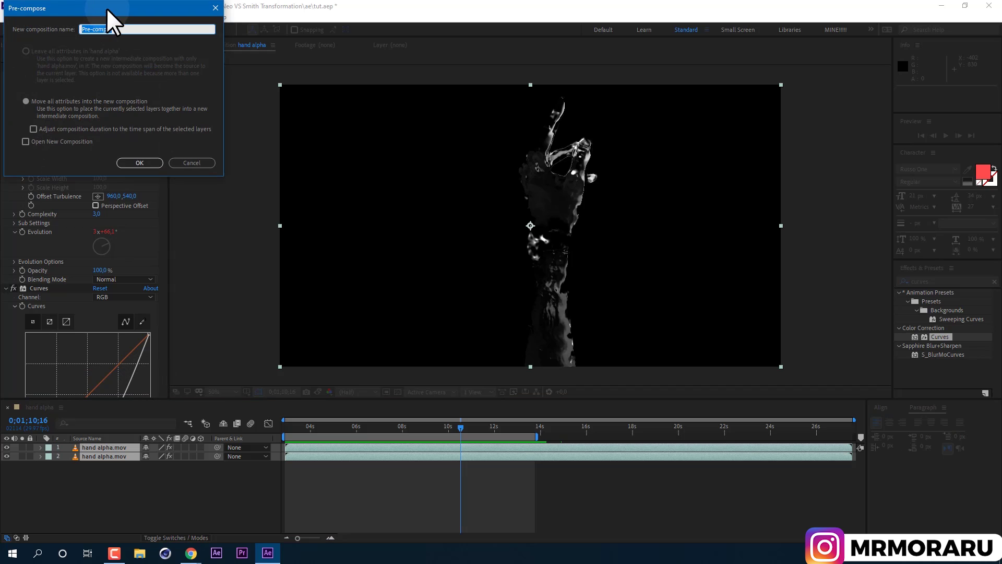
drag(105, 8, 417, 212)
text(hand effect)
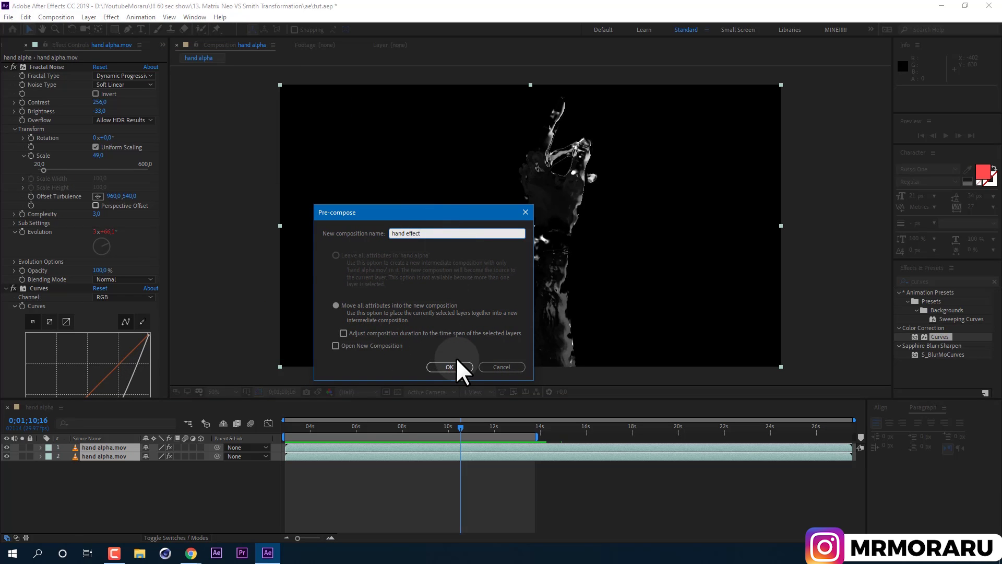
click(457, 366)
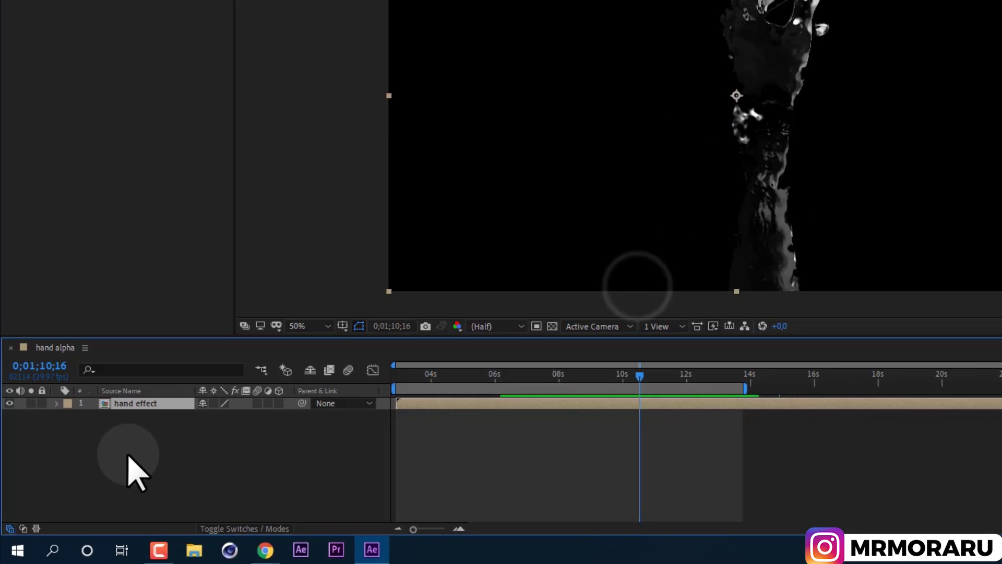
- Select the noise footage layer inside the hand effect pre-comp, then return to hand alpha
click(128, 454)
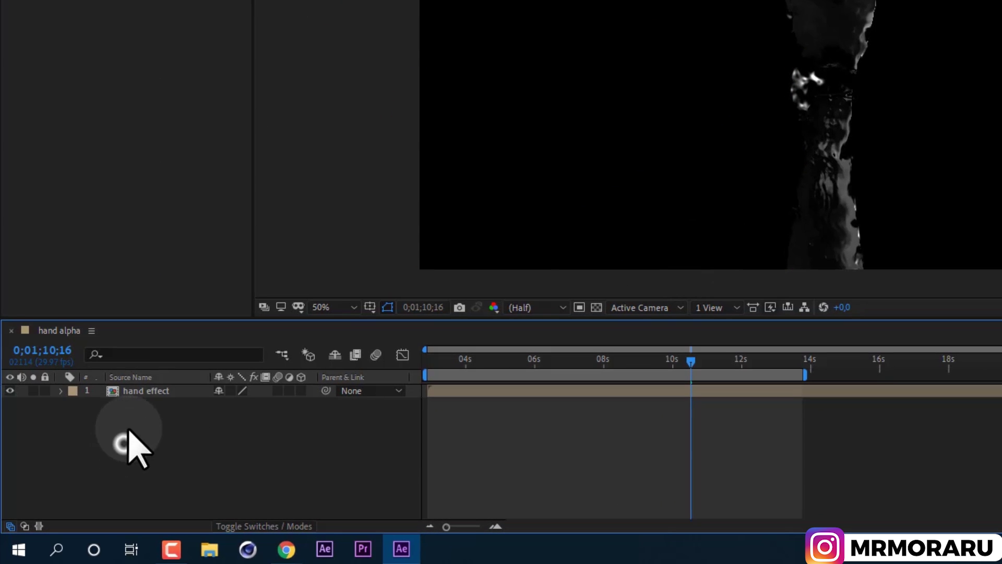
click(140, 401)
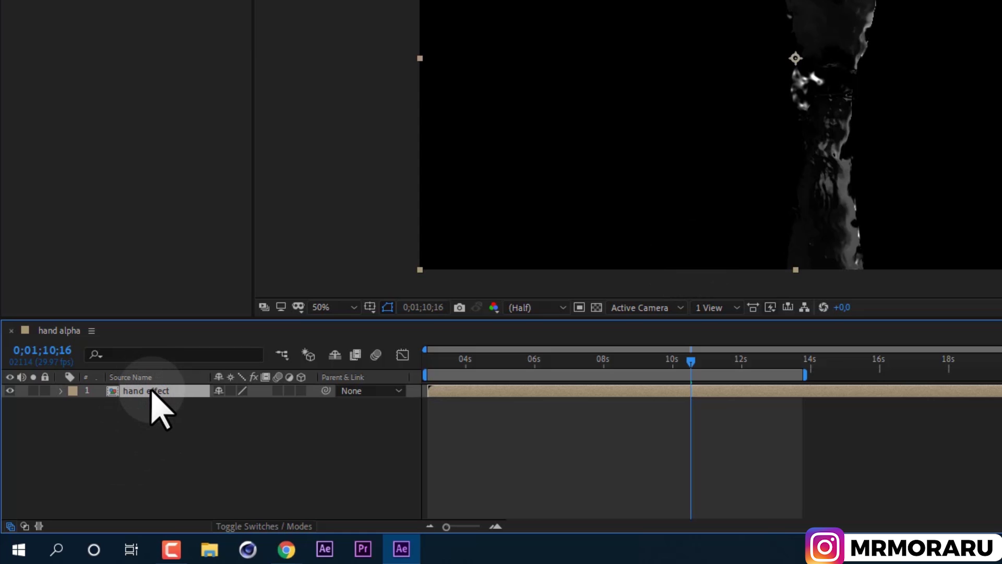
double_click(151, 392)
click(147, 405)
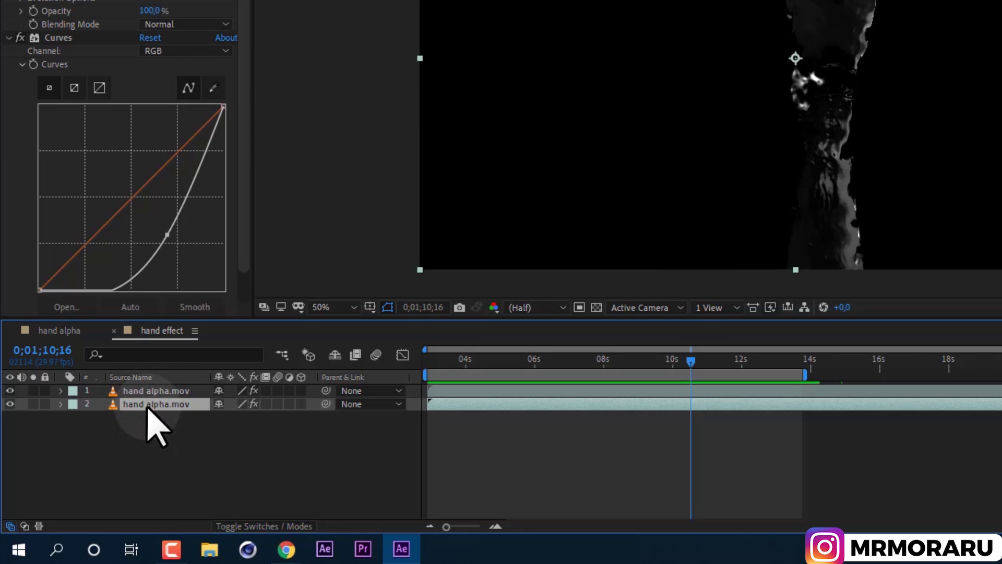
click(62, 331)
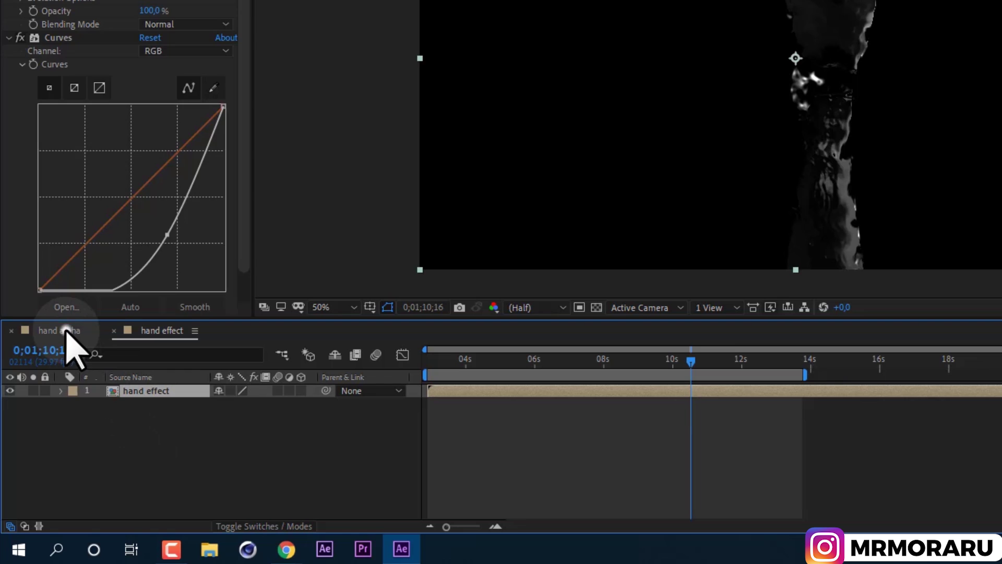
- Paste hand alpha.mov below hand effect and delete its Fractal Noise and Curves effects
key(ctrl+v)
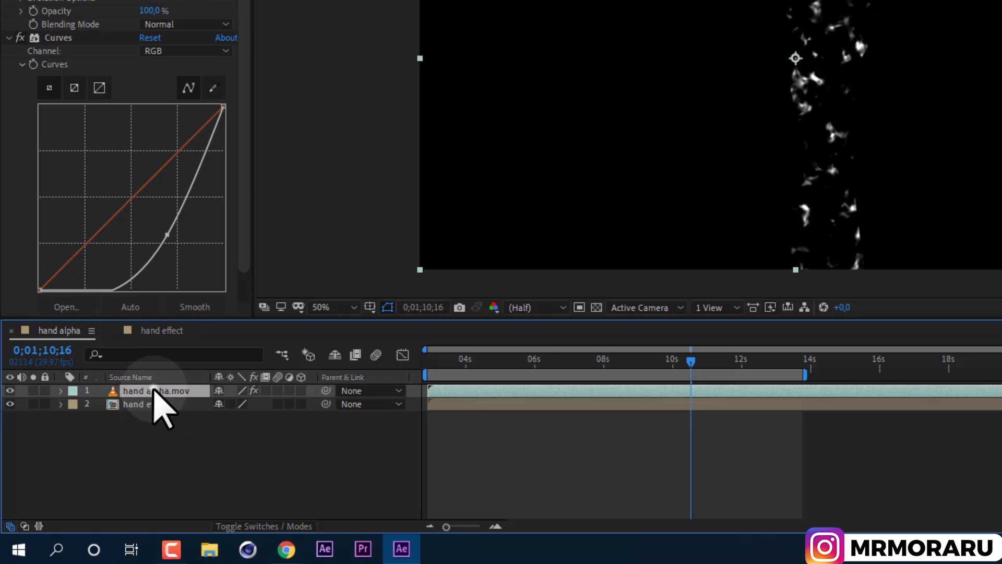
drag(157, 402, 157, 425)
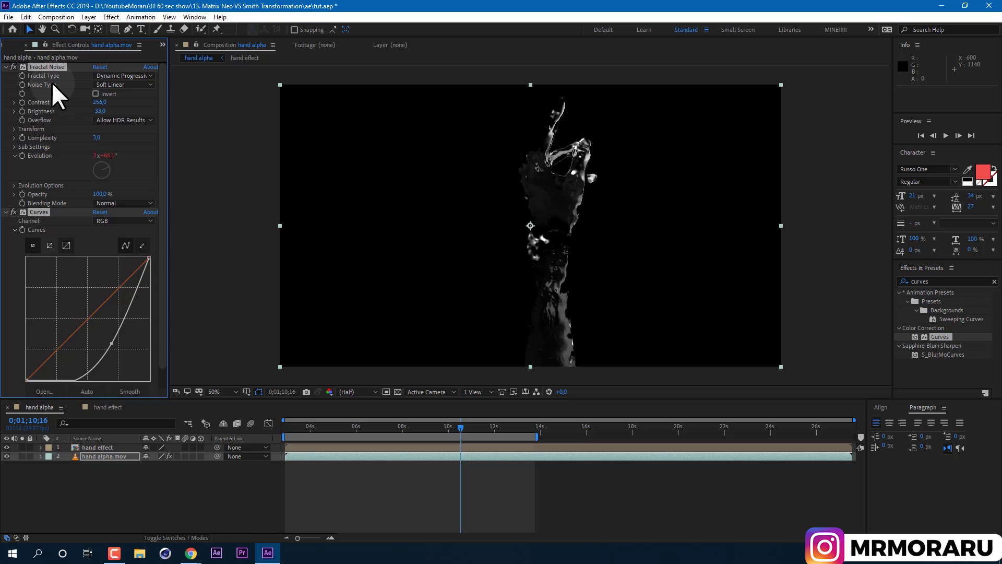
key(Delete)
click(76, 135)
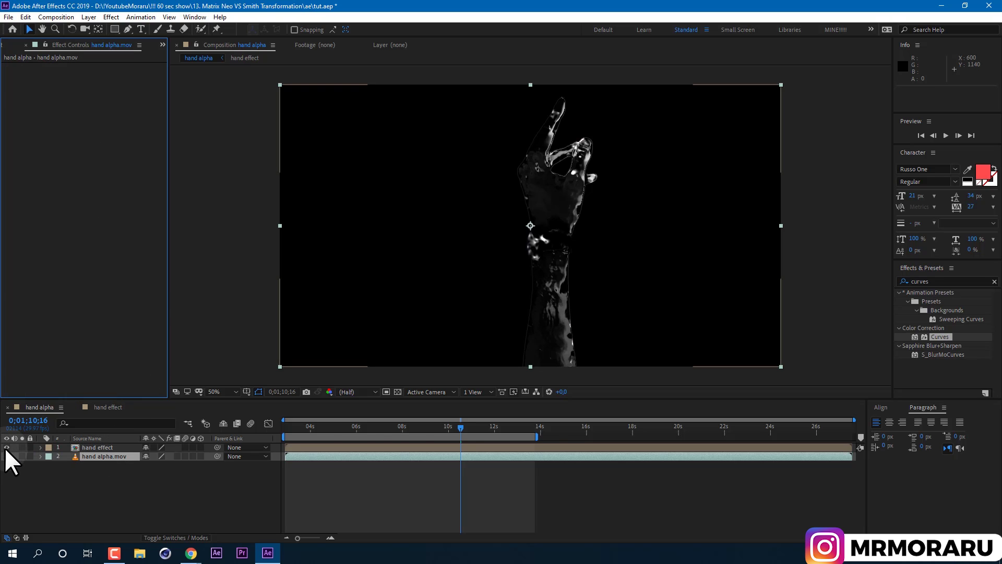
click(7, 447)
click(6, 447)
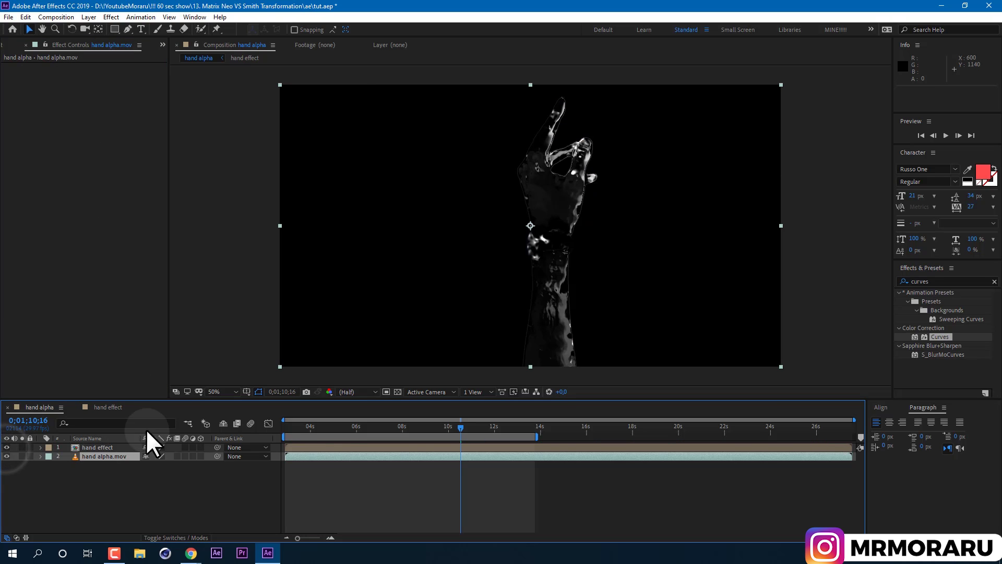
drag(290, 427, 320, 434)
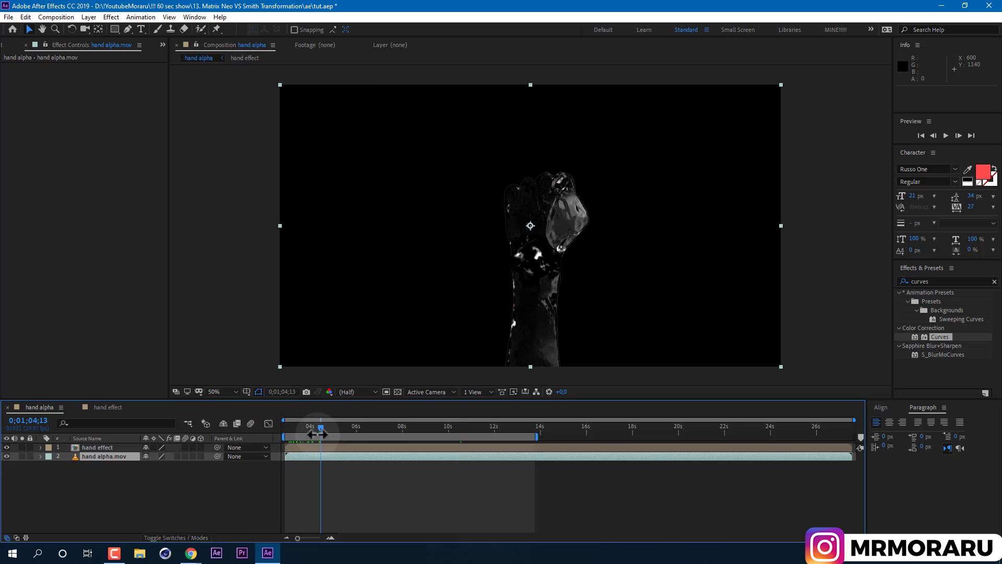
- Create a new solid named matte and move it above the hand effect layer
click(92, 14)
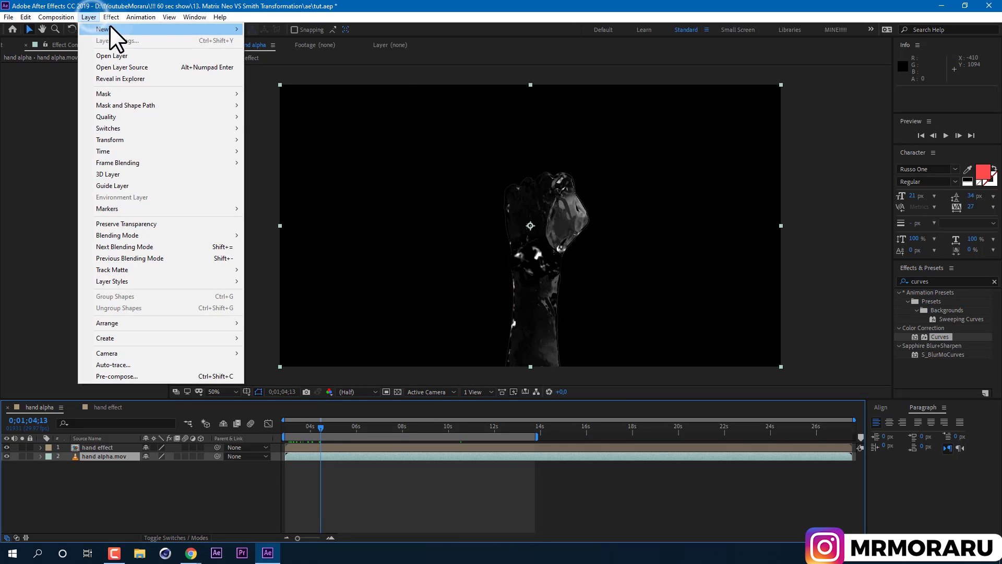
mouse_move(142, 30)
click(269, 40)
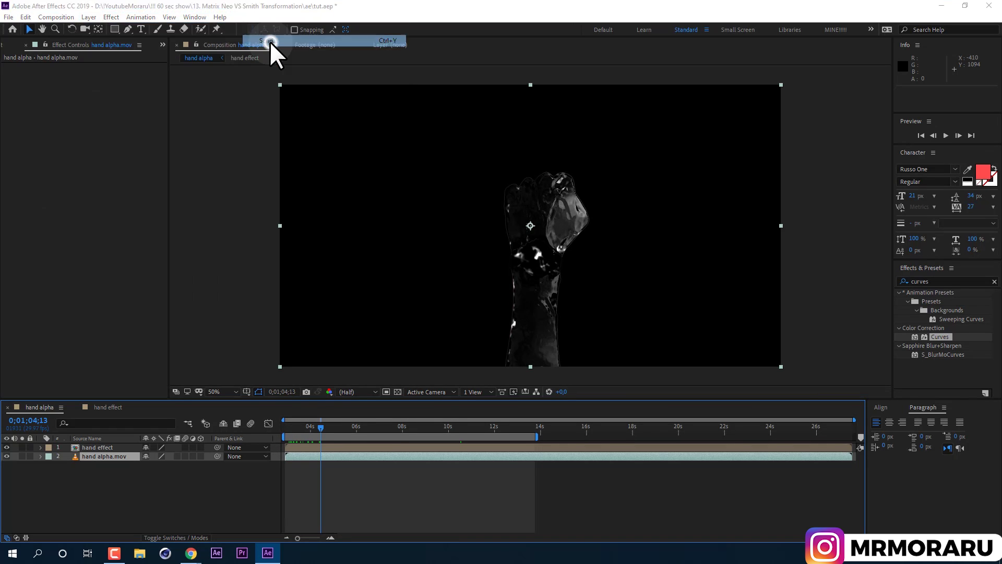
text(matte)
key(Return)
drag(118, 453, 123, 443)
- Apply Linear Wipe to the matte and set its Wipe Angle to 180°
double_click(921, 281)
text(linear wipe)
drag(953, 334, 102, 446)
click(110, 84)
text(180,0)
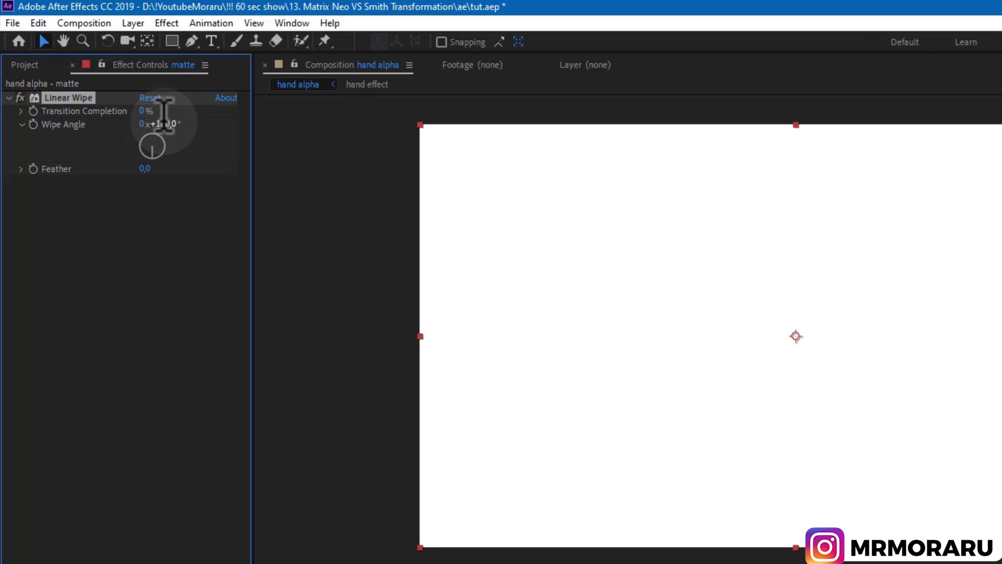
click(164, 115)
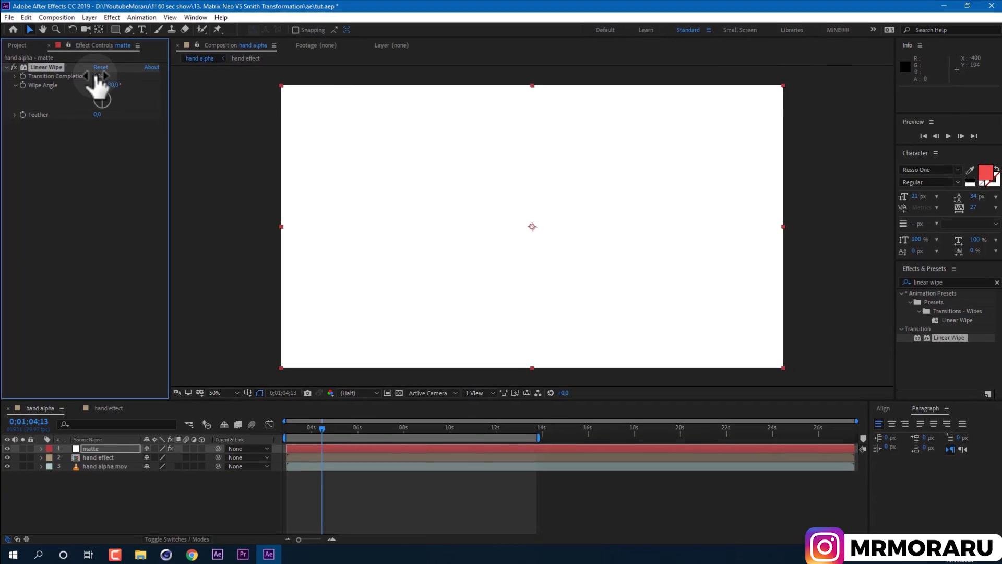
drag(97, 77, 212, 70)
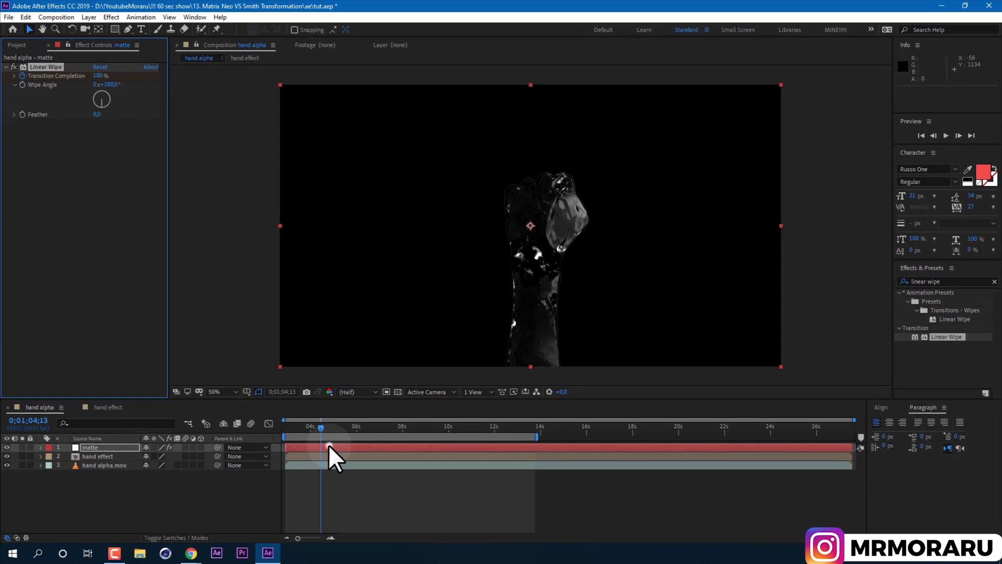
- Keyframe Transition Completion from 100% down to 0% at 0;01;06;07
click(329, 447)
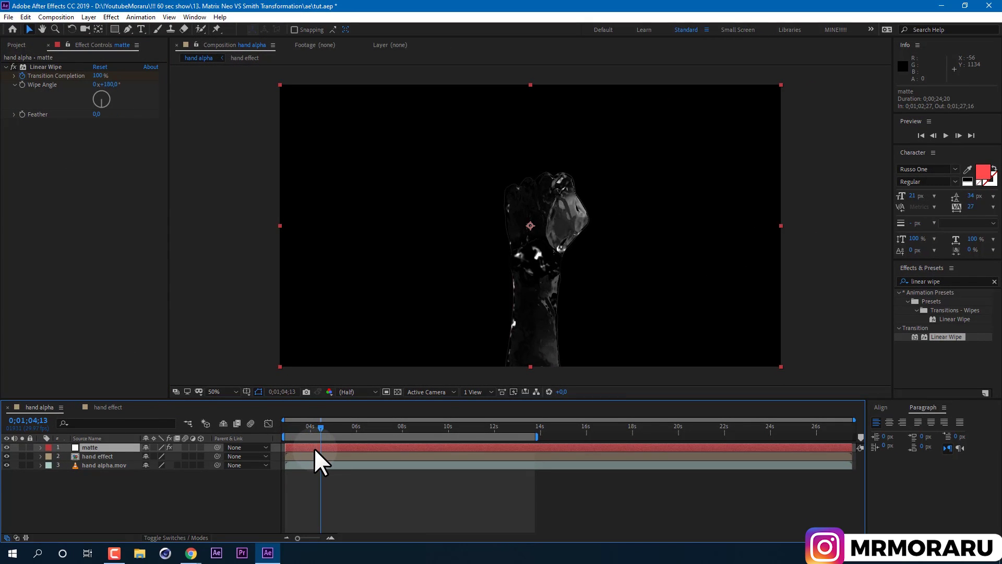
key(u)
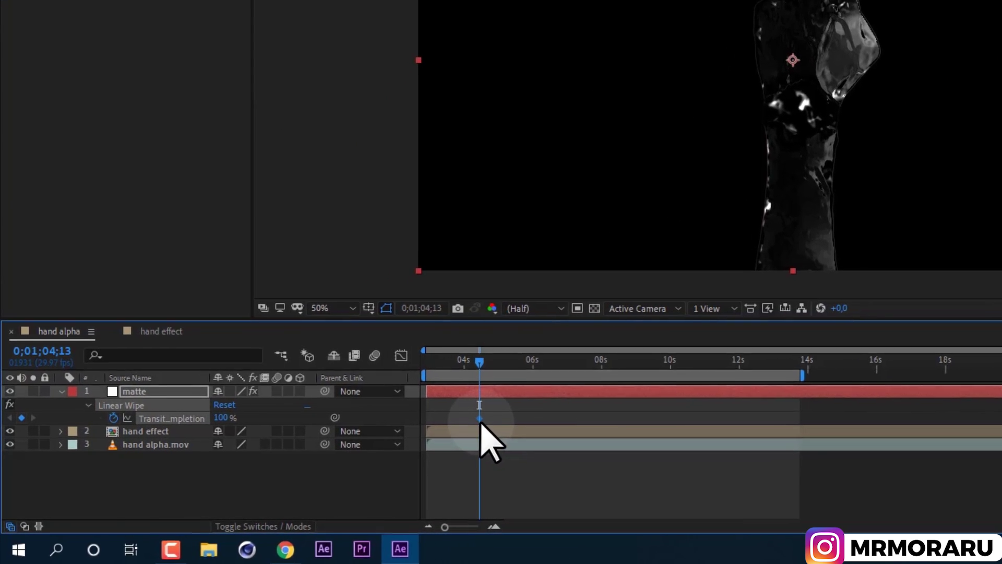
click(320, 464)
drag(493, 360, 523, 363)
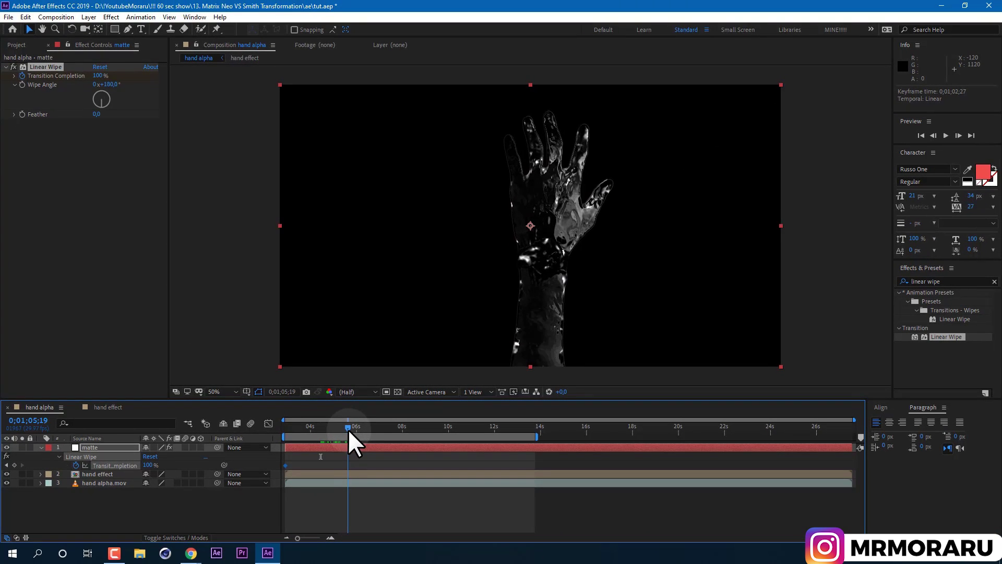
drag(349, 429, 362, 431)
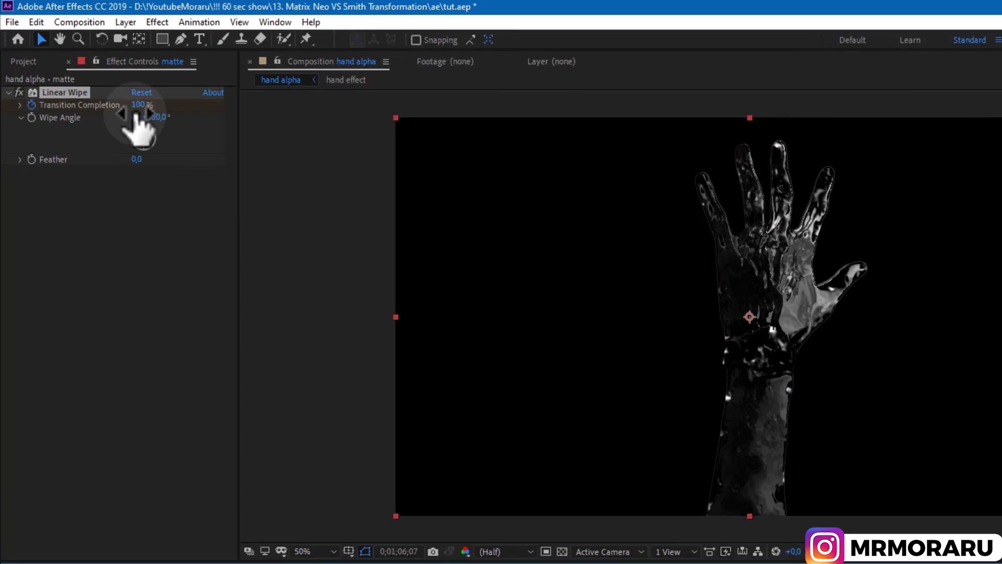
drag(97, 76, 62, 80)
drag(91, 116, 49, 122)
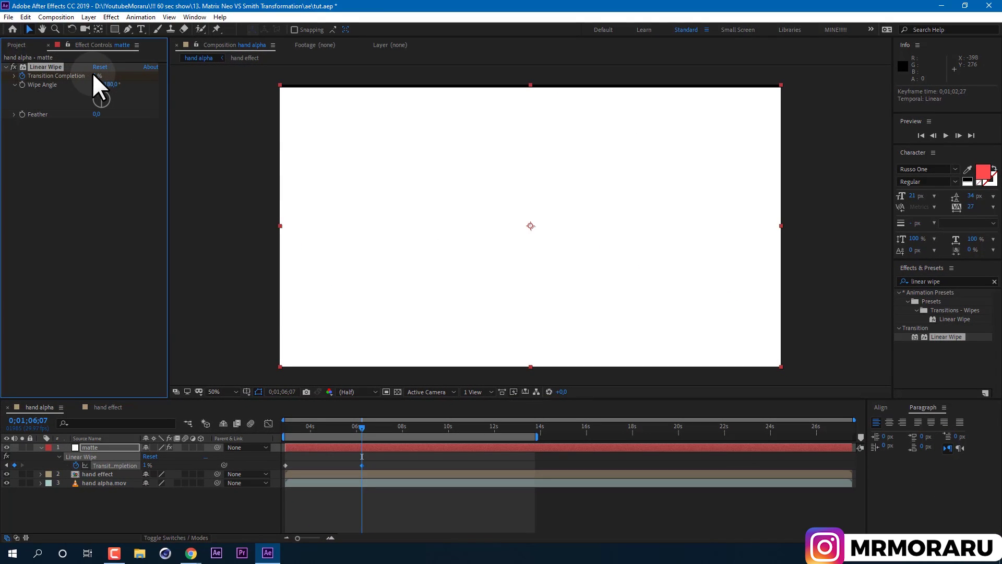
drag(94, 76, 91, 76)
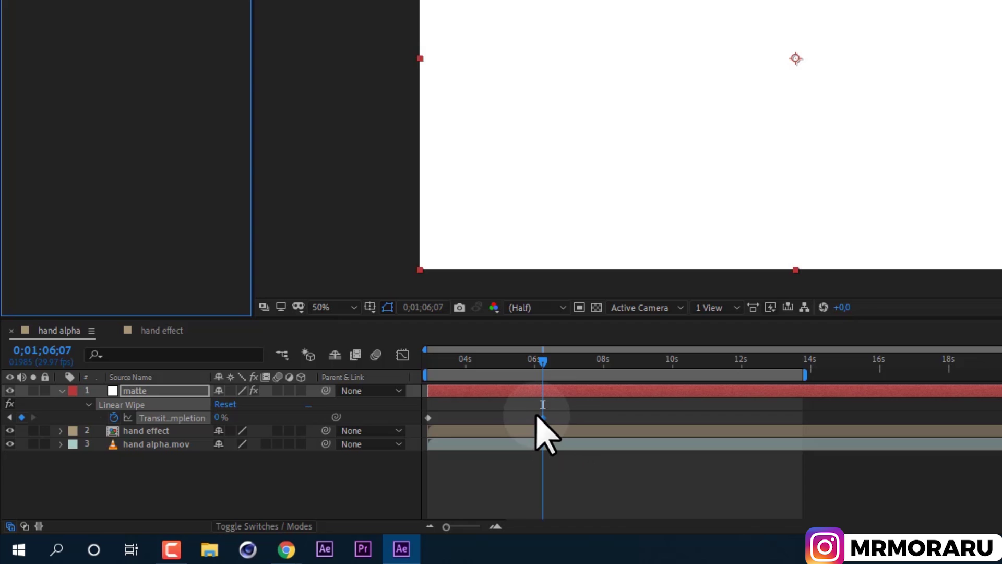
- Scrub to preview the rising wipe and raise Feather to about 200
click(535, 413)
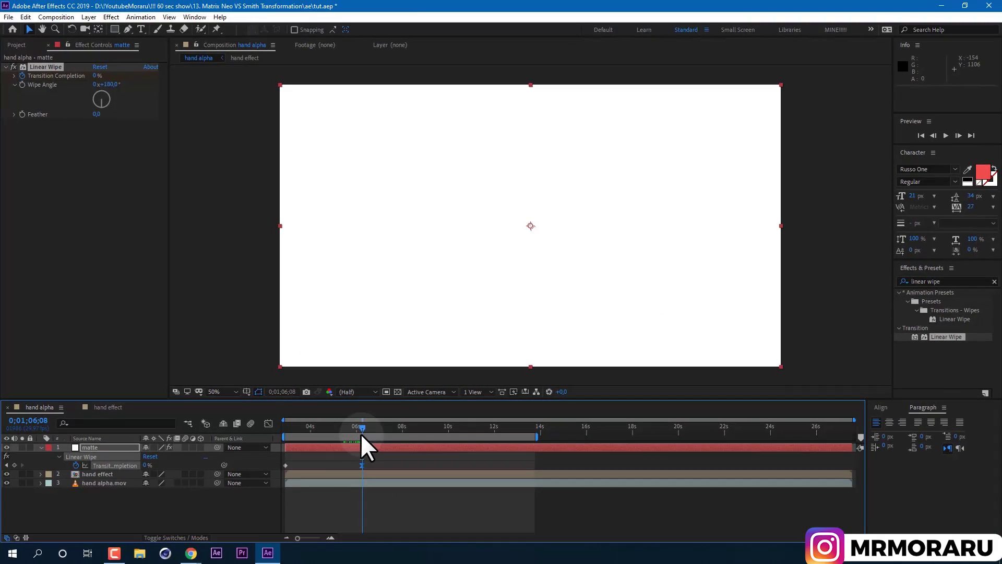
drag(543, 384, 505, 374)
drag(337, 438, 315, 446)
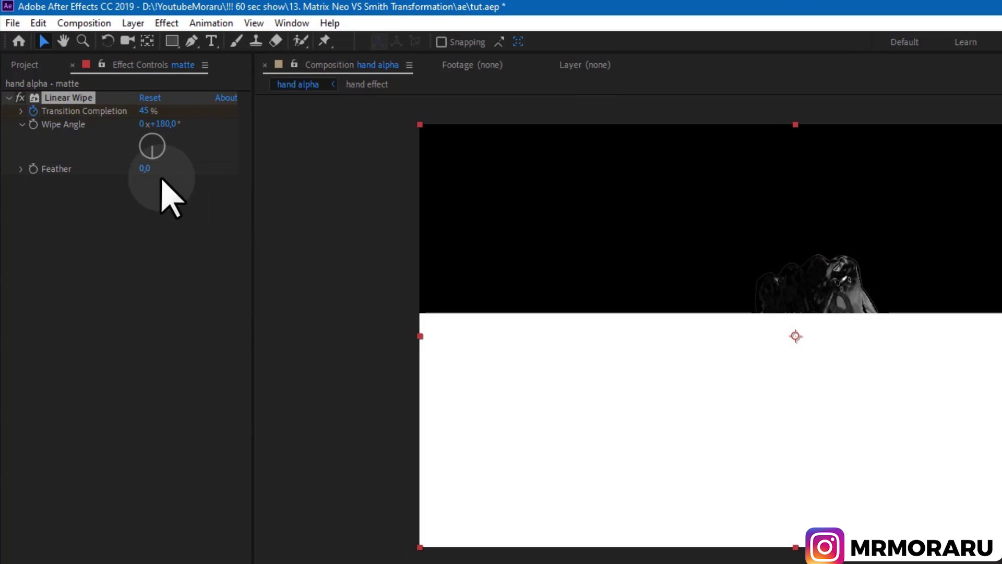
drag(97, 114, 115, 116)
drag(172, 172, 190, 202)
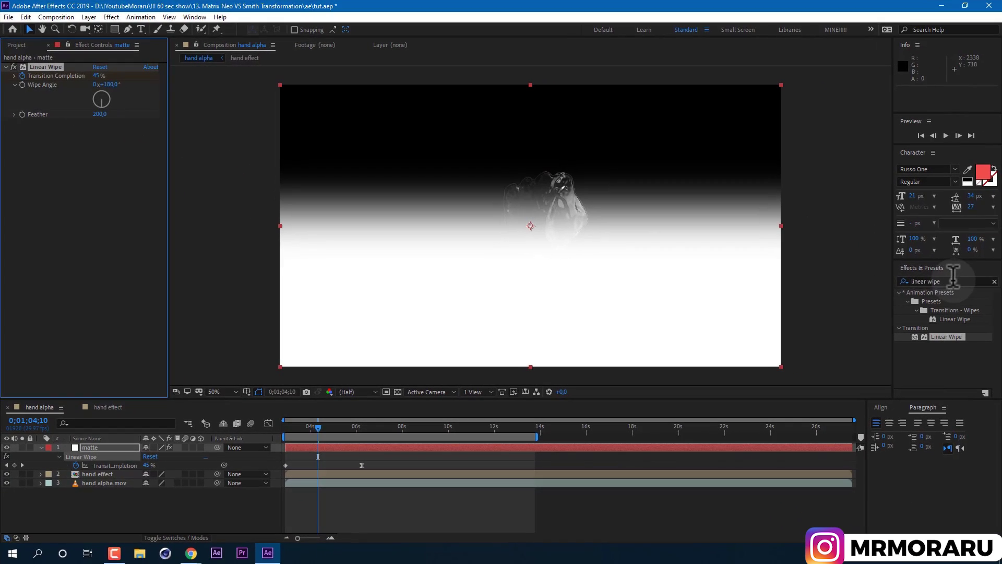
- Add Roughen Edges below Linear Wipe on the matte, Spiky edge type, Scale 170
click(953, 281)
text(rough)
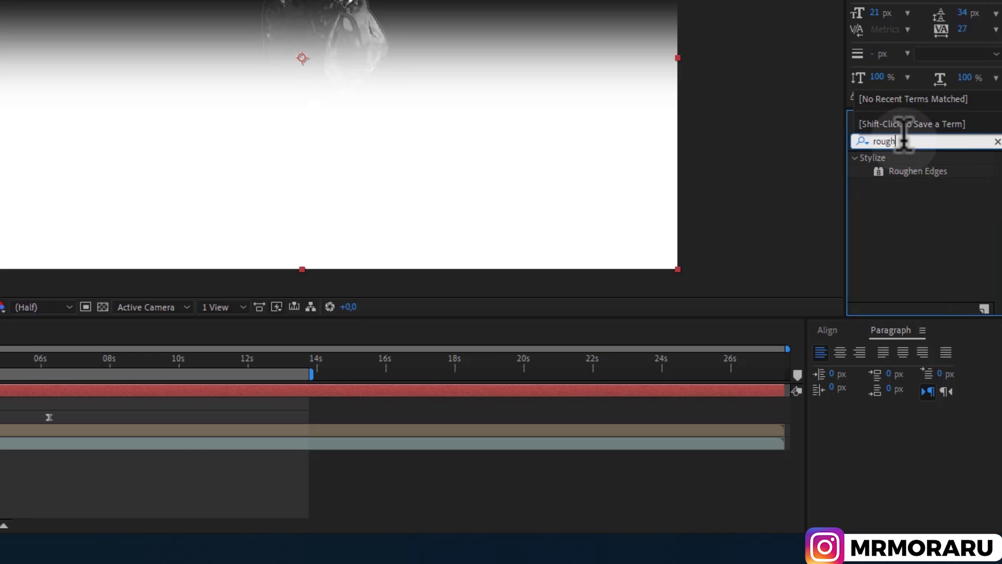
drag(917, 170, 57, 238)
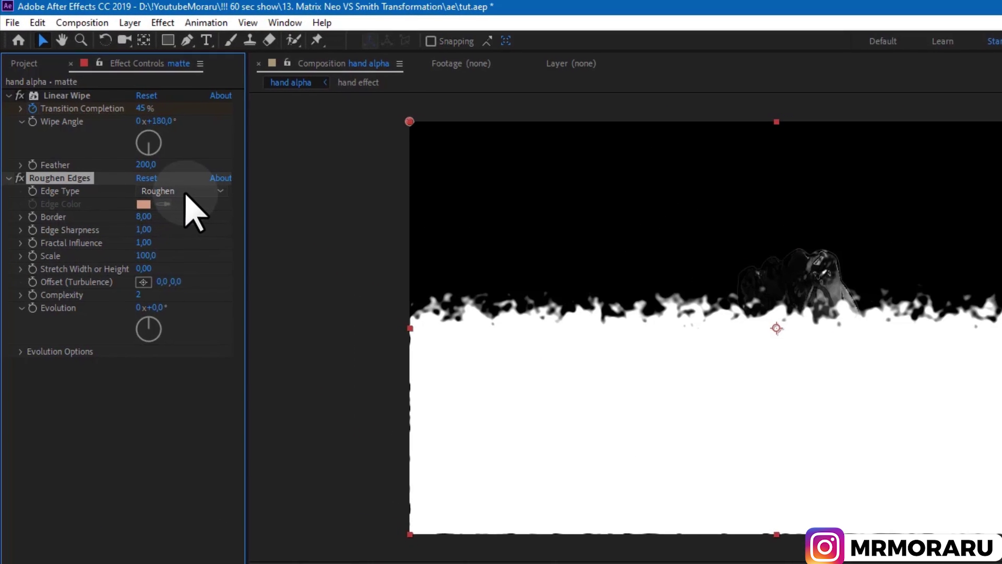
click(126, 131)
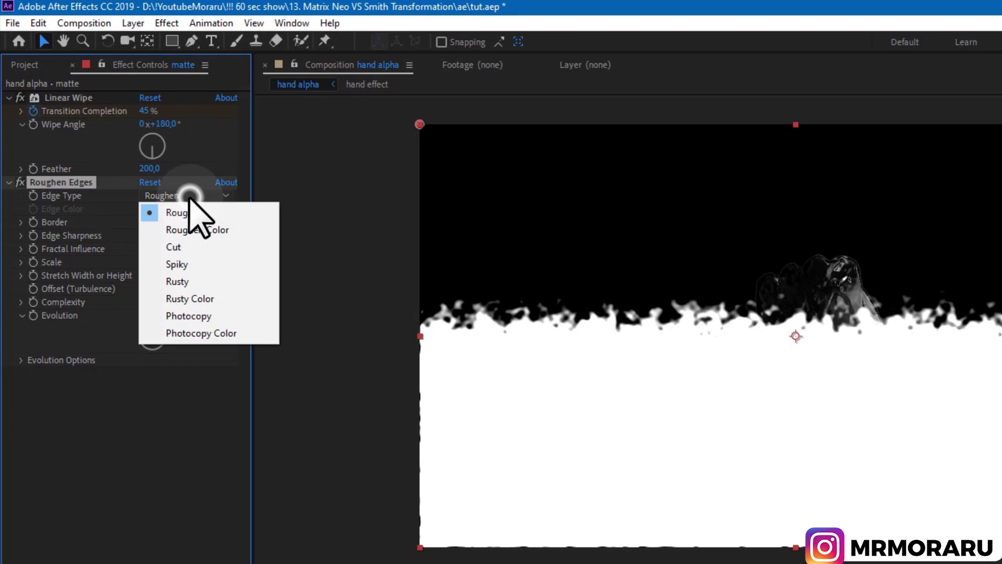
click(183, 264)
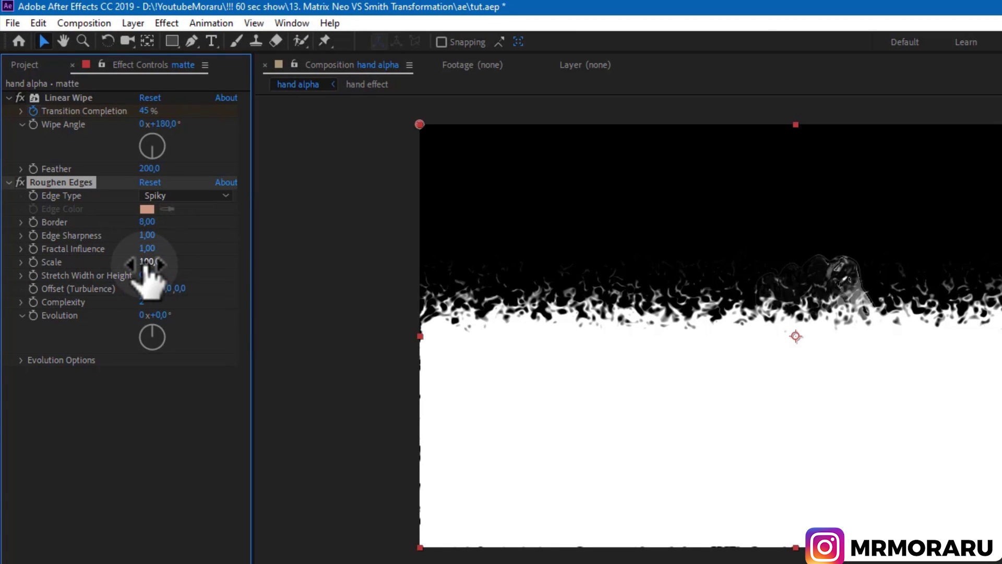
mouse_move(146, 265)
mouse_down()
mouse_move(252, 313)
mouse_move(313, 327)
mouse_move(153, 265)
mouse_up()
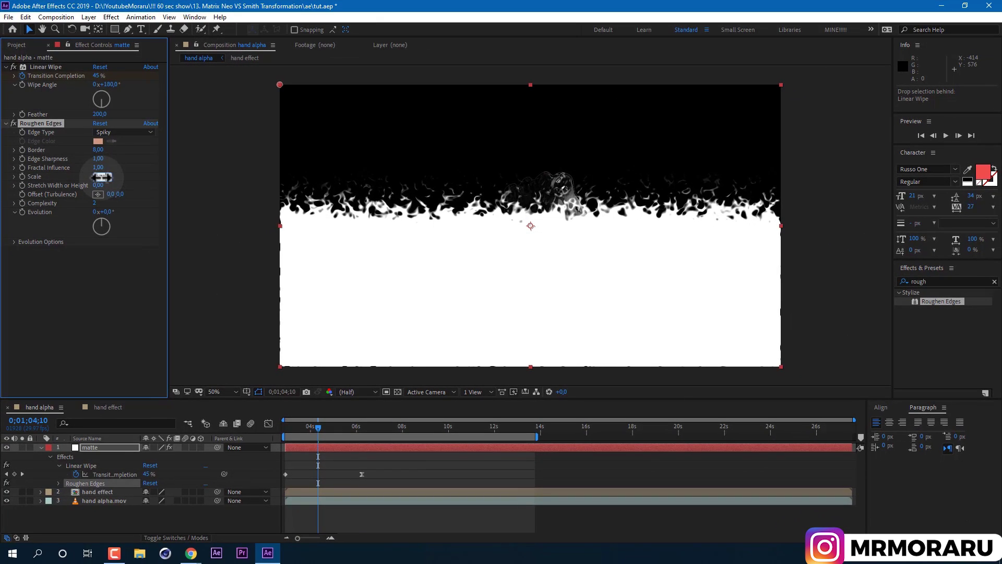
drag(103, 177, 101, 177)
drag(319, 431, 293, 445)
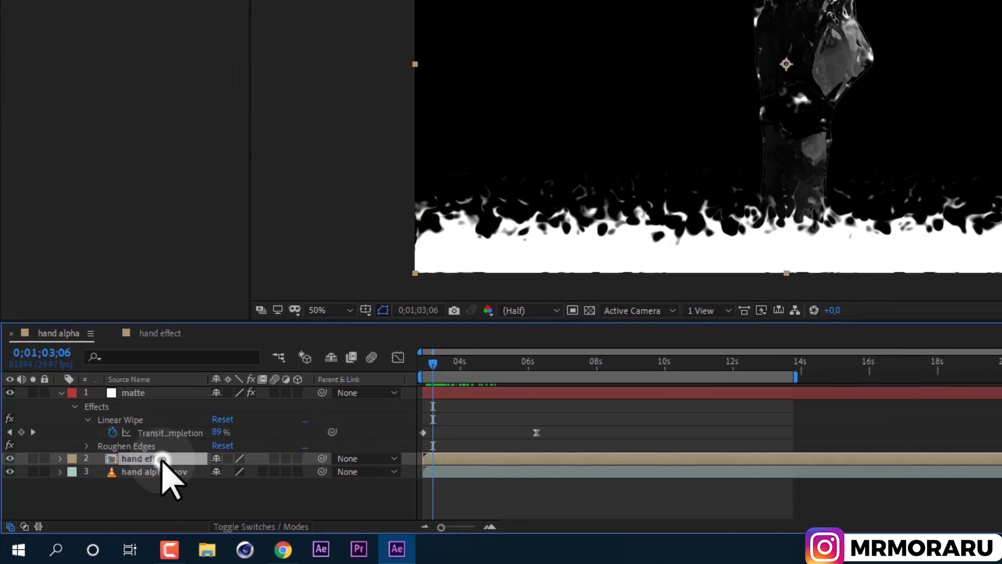
- Set hand effect's TrkMat to Alpha Matte "matte"
click(109, 493)
click(284, 527)
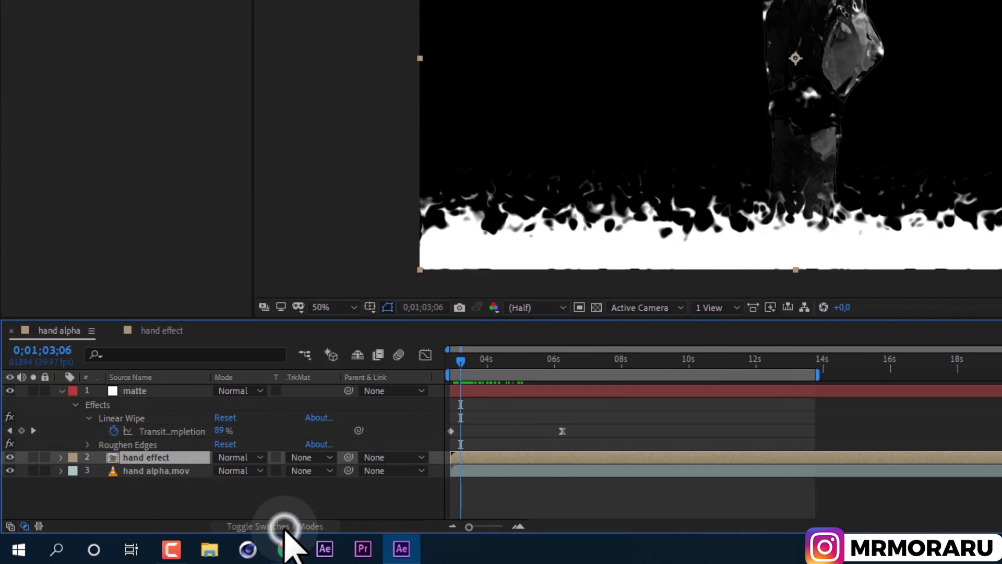
click(311, 457)
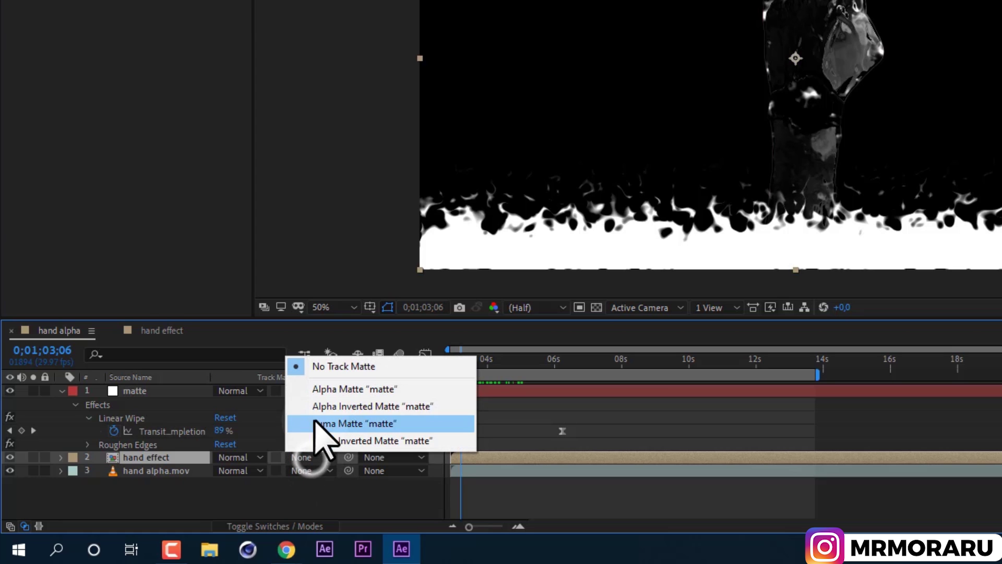
click(328, 390)
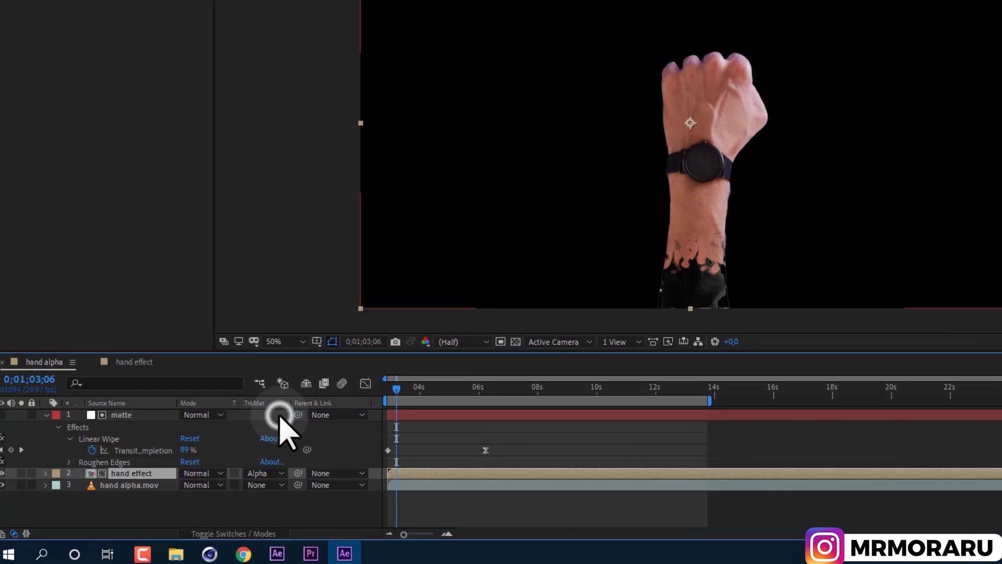